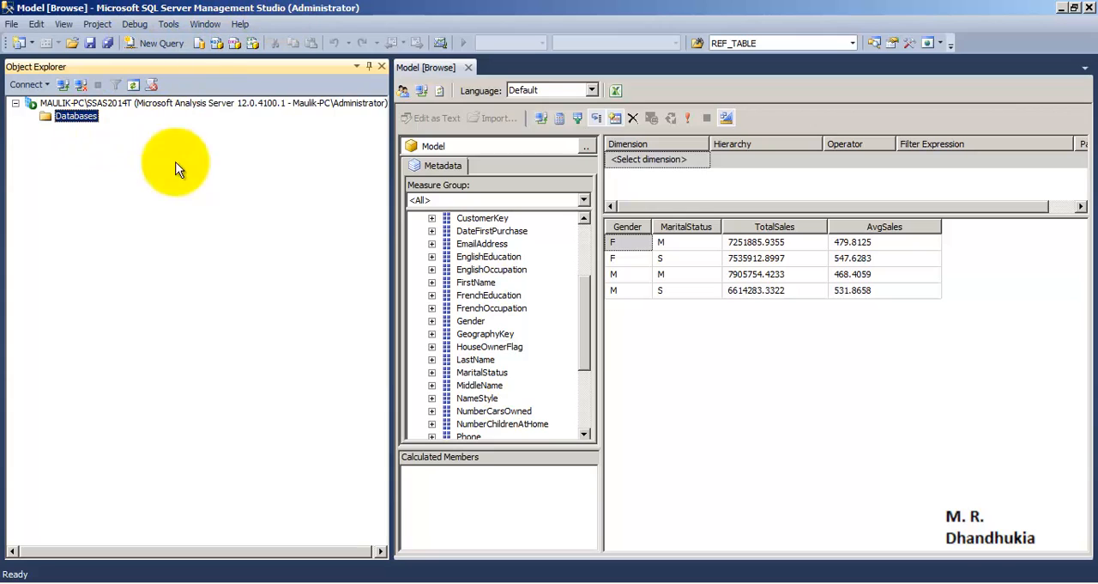
Refresh the Analysis Services server's Databases folder and expand it to check for existing databases.
right_click(74, 117)
click(112, 230)
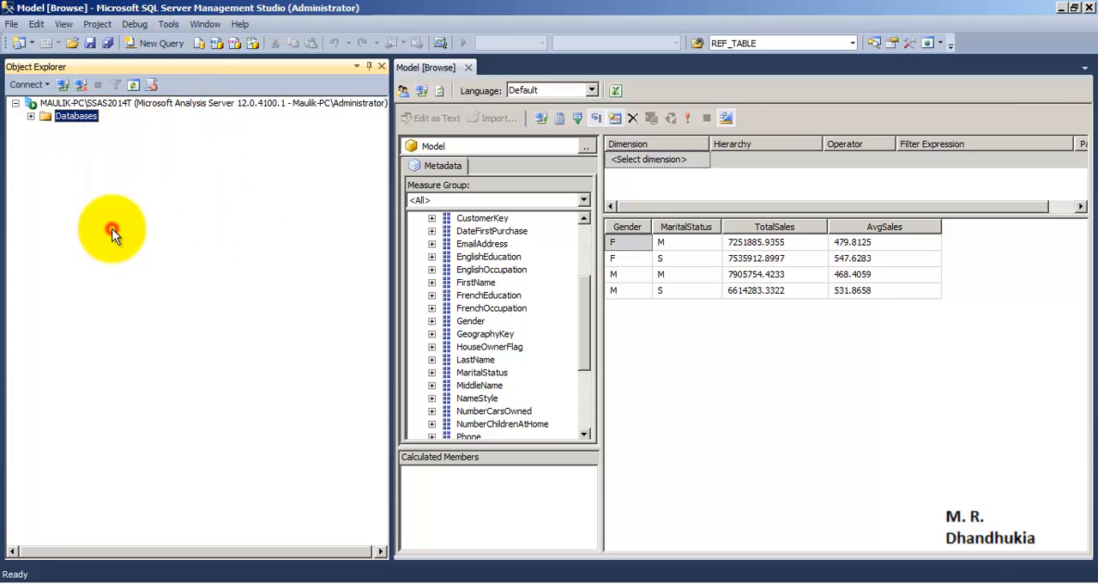
click(30, 118)
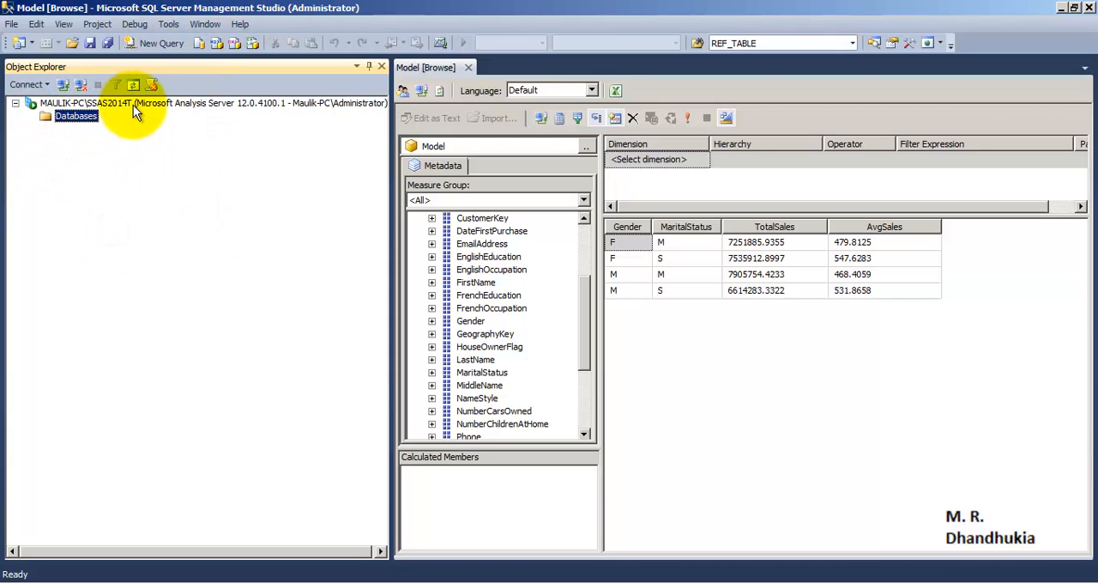
right_click(77, 120)
click(60, 149)
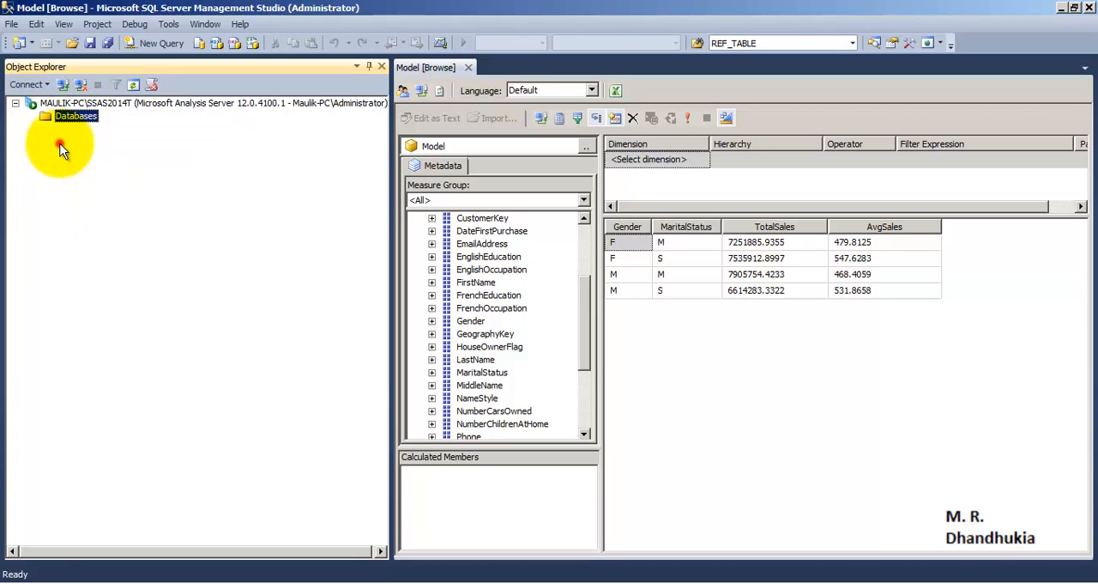
right_click(81, 116)
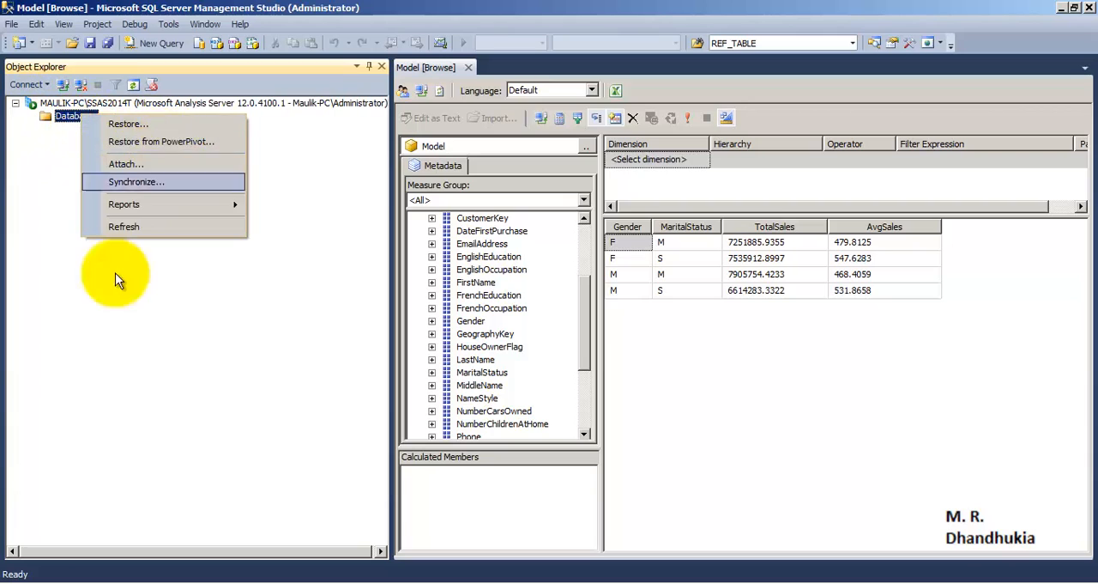
click(79, 350)
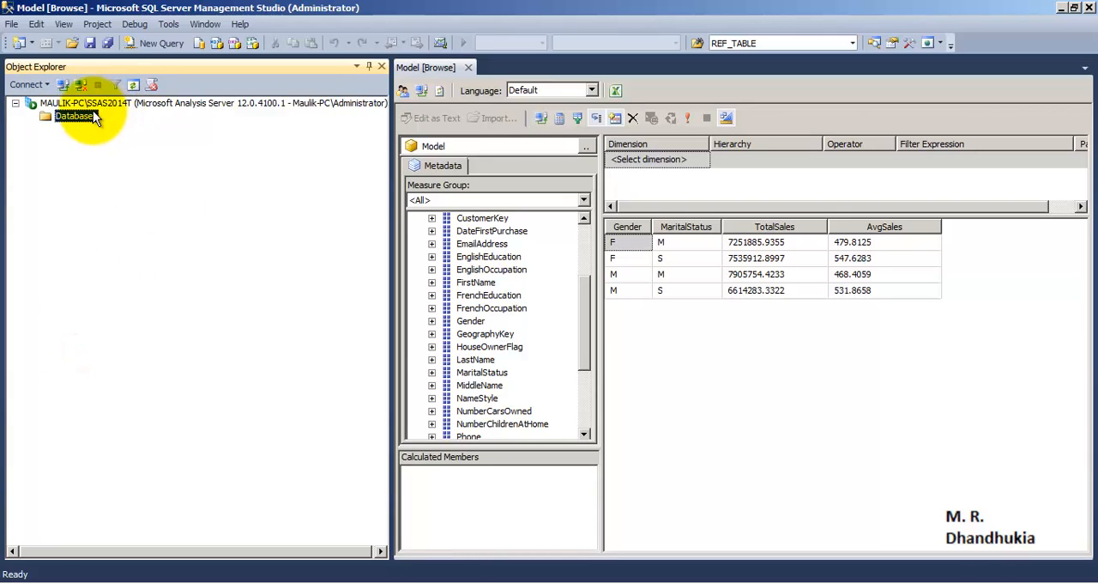
Start Restore from PowerPivot on the Databases folder, and in Windows Explorer copy the folder path E:\MSBI_Practicals\SSAS\SSAS_TABULAR_2.
right_click(86, 117)
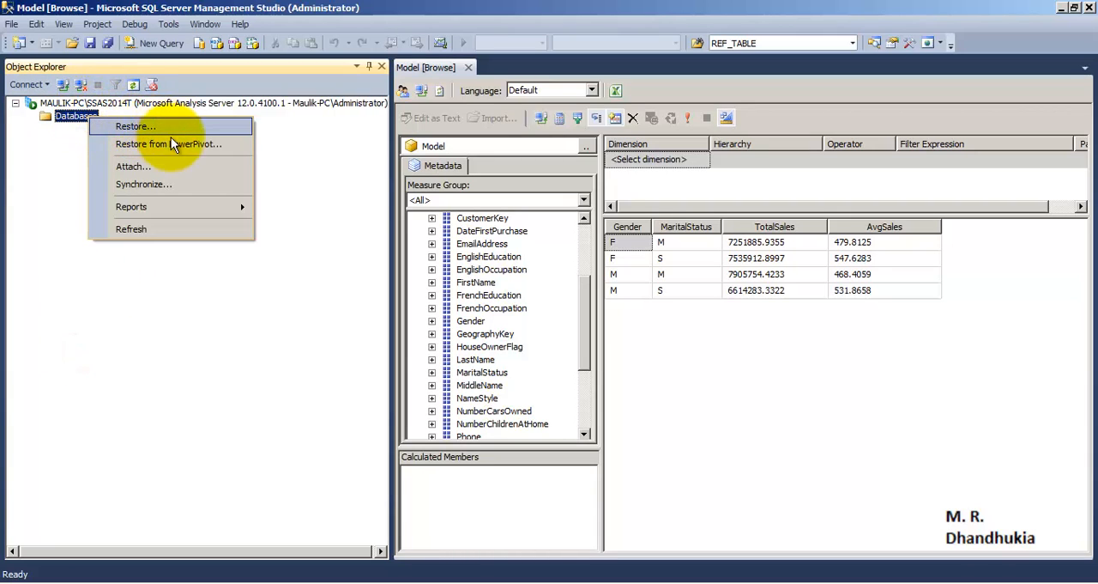
click(192, 144)
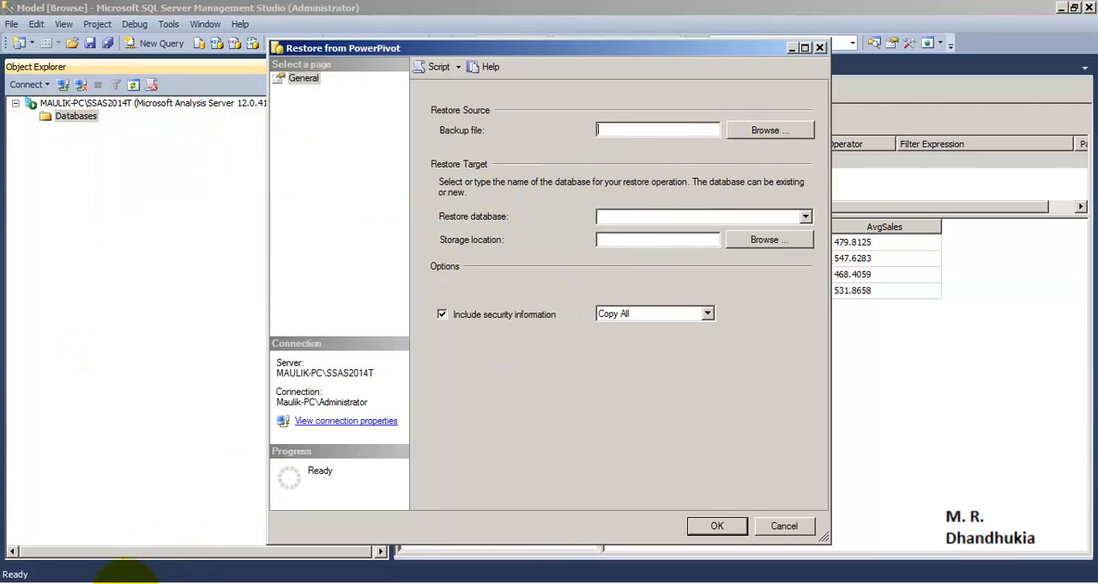
click(126, 583)
click(392, 32)
key(ctrl+c)
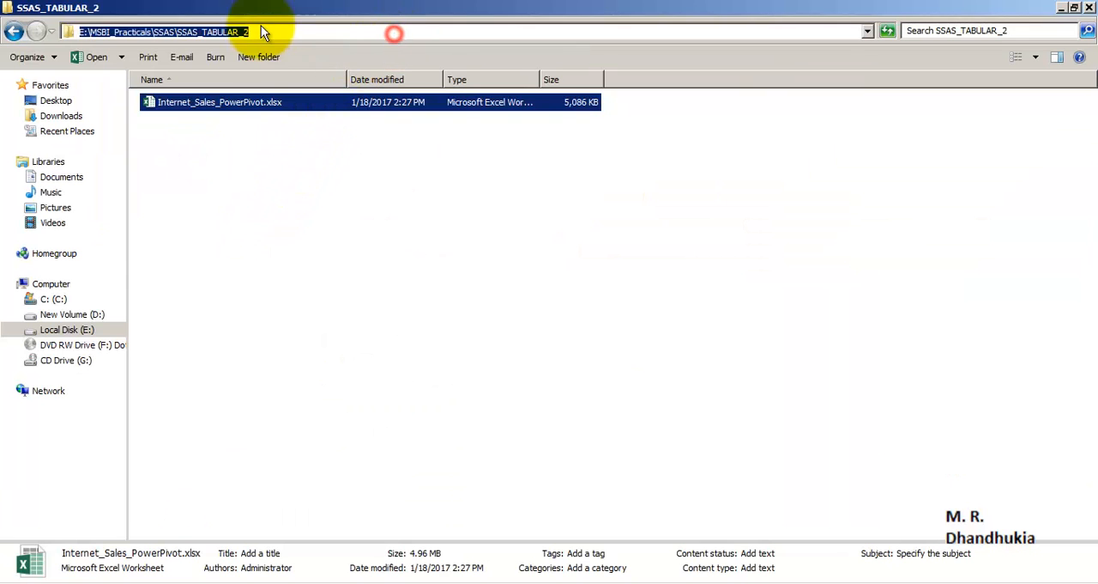
right_click(237, 28)
click(257, 68)
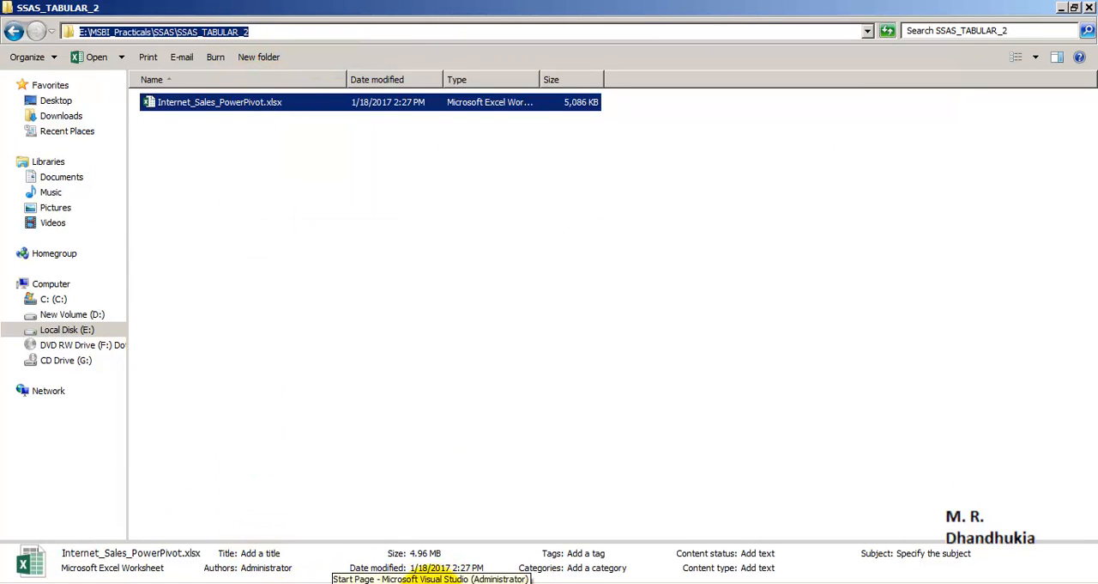
Back in the restore dialog, browse for the backup file and set the selected path to E:\MSBI_Practicals\SSAS\SSAS_TABULAR_2.
click(266, 581)
click(240, 566)
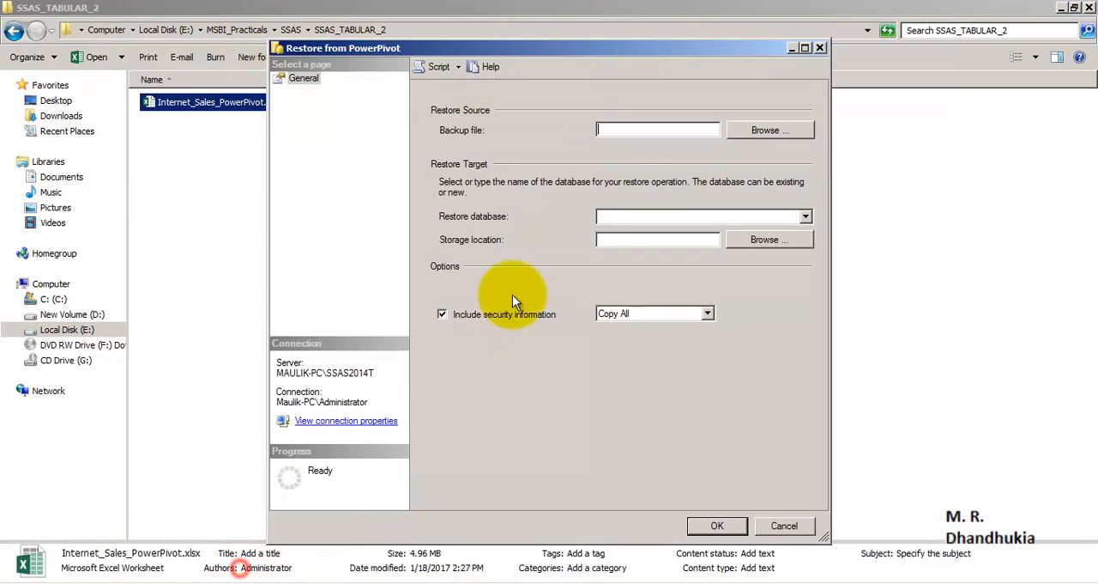
click(750, 130)
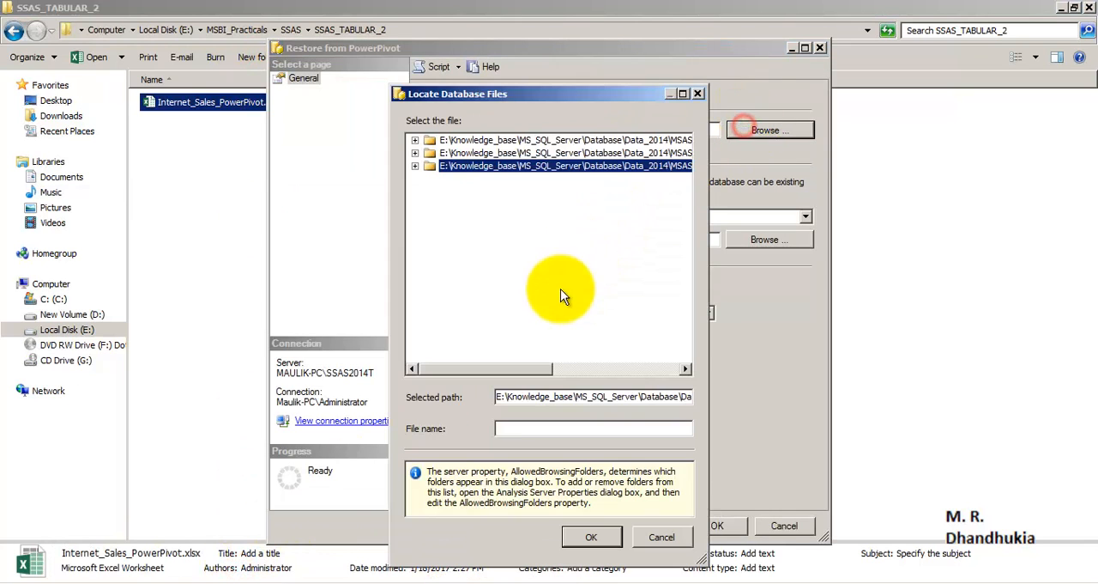
click(527, 396)
double_click(526, 396)
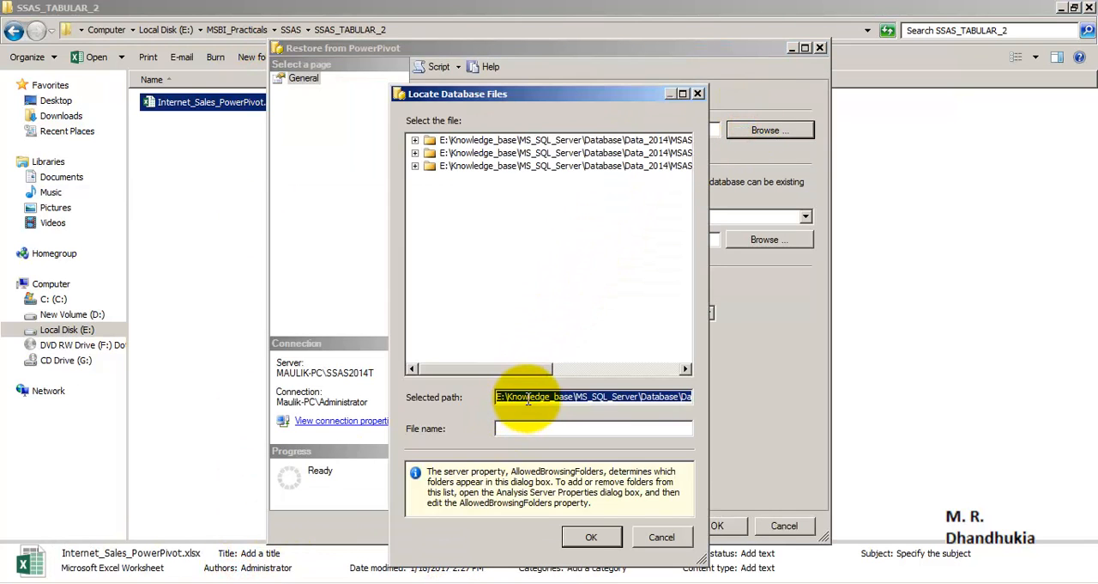
key(ctrl+v)
click(542, 429)
Try to copy the workbook's file name from Windows Explorer into the file name of the backup being located.
click(142, 558)
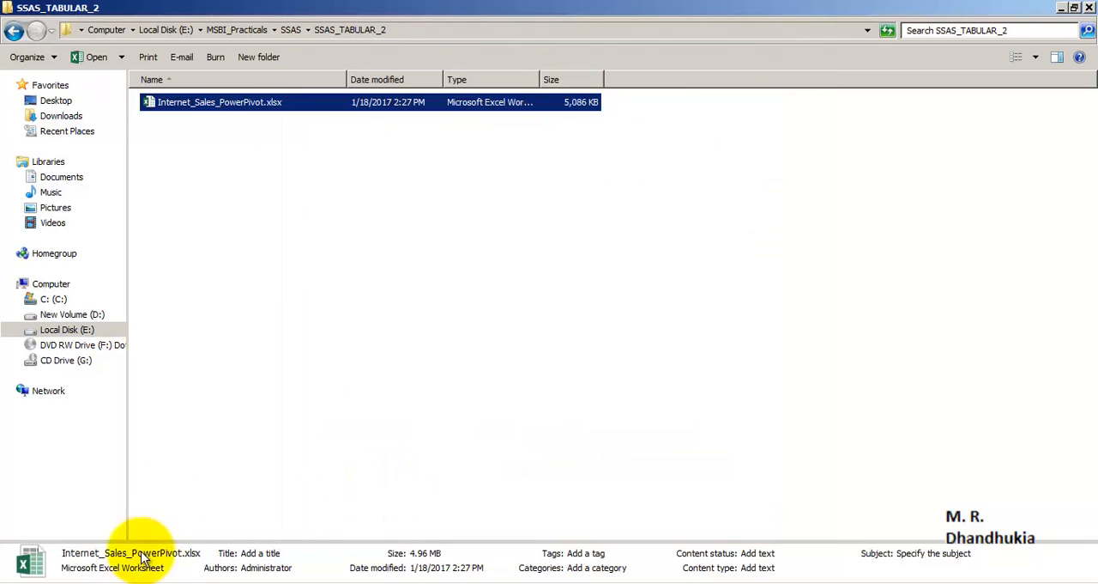
click(246, 103)
right_click(246, 105)
click(260, 146)
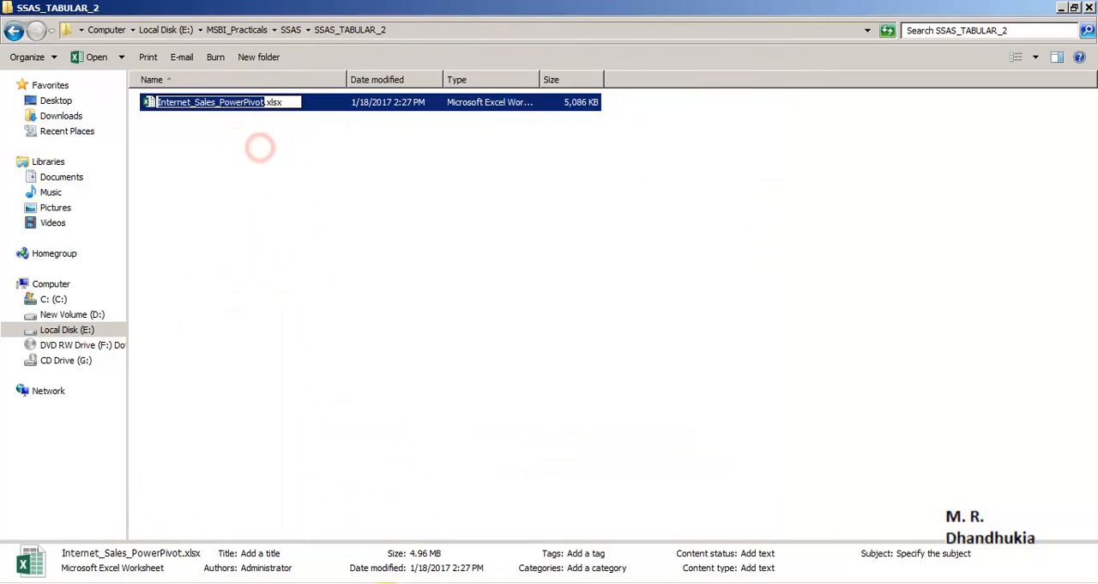
click(227, 582)
click(217, 565)
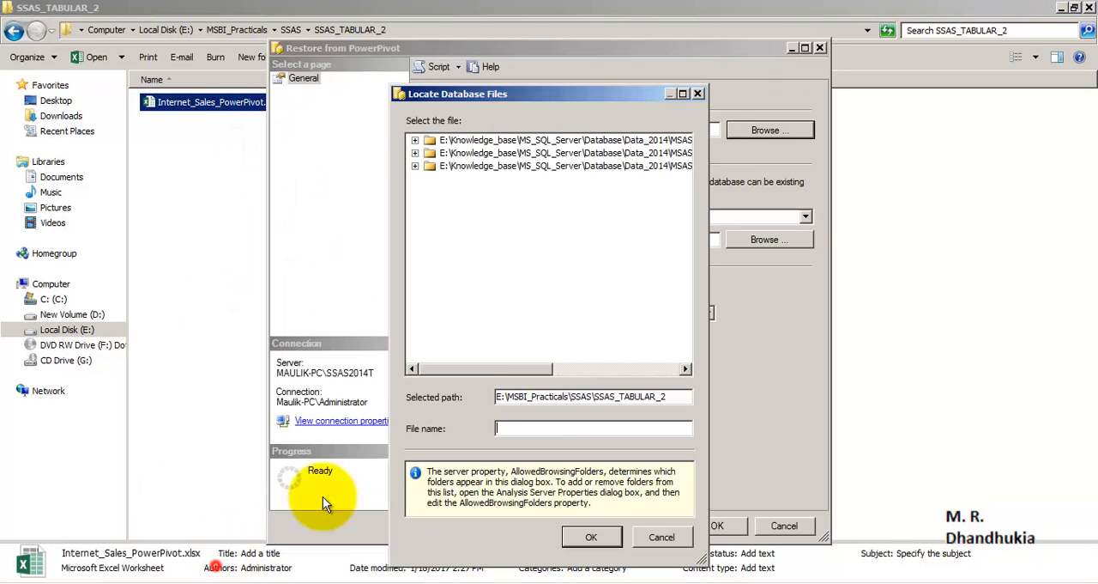
right_click(532, 426)
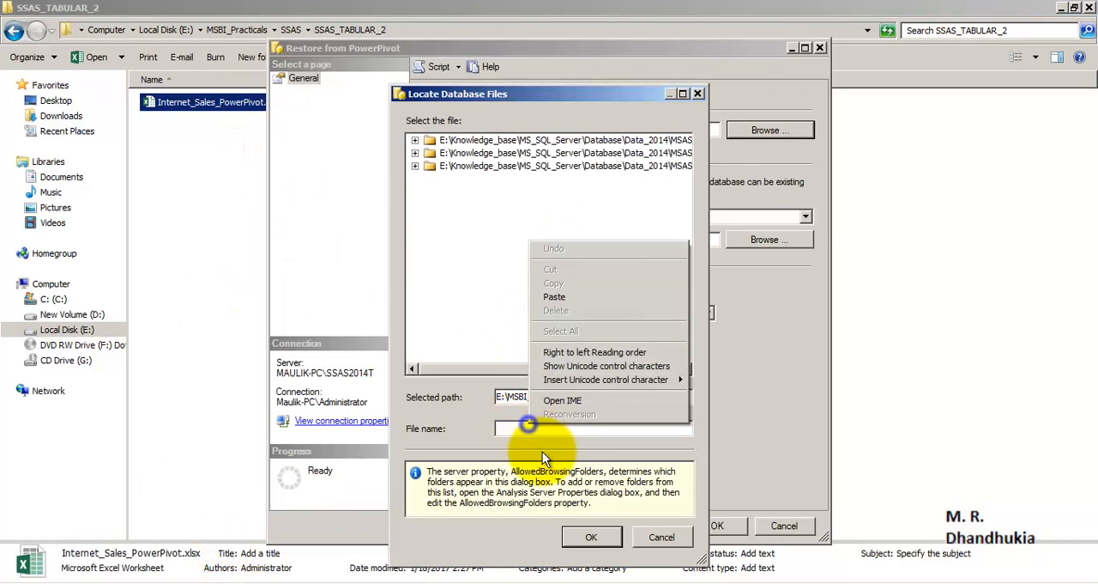
click(558, 297)
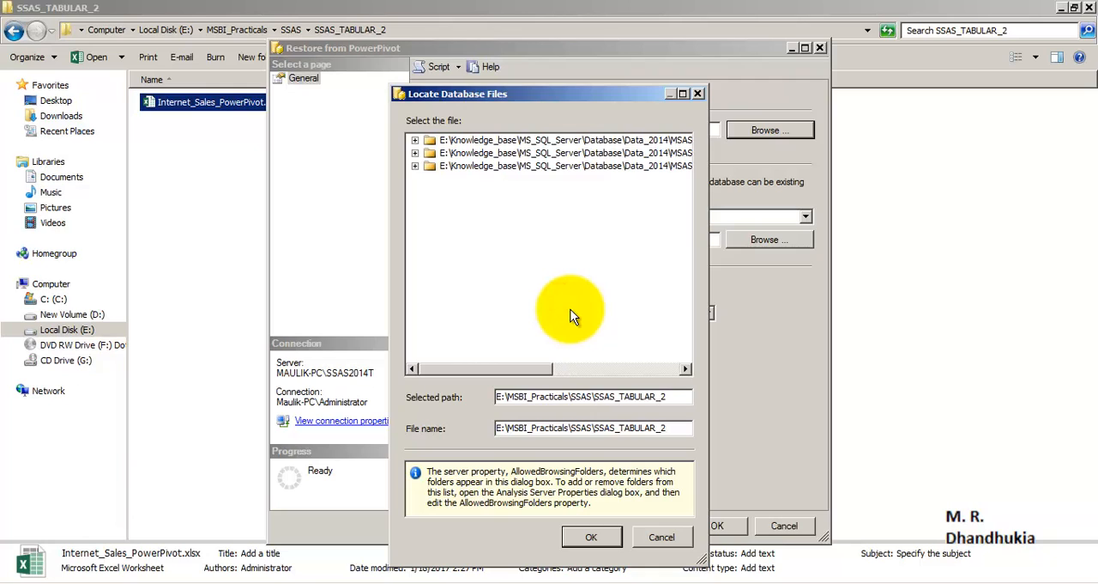
Copy the workbook's name from Windows Explorer, set the backup's file name to Internet_Sales_PowerPivot.xlsx and accept the file selection.
click(171, 580)
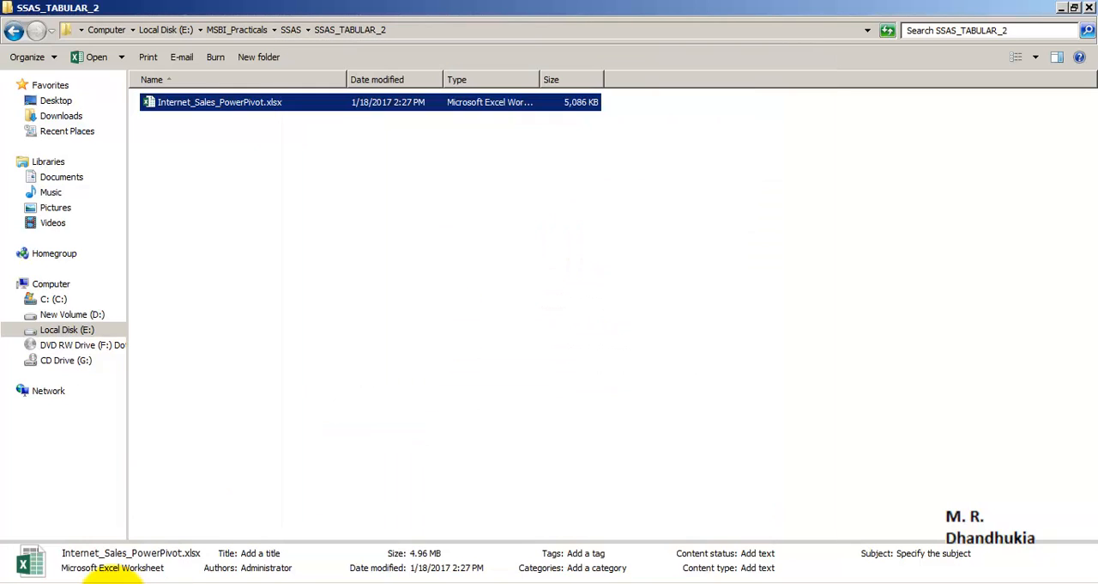
click(183, 103)
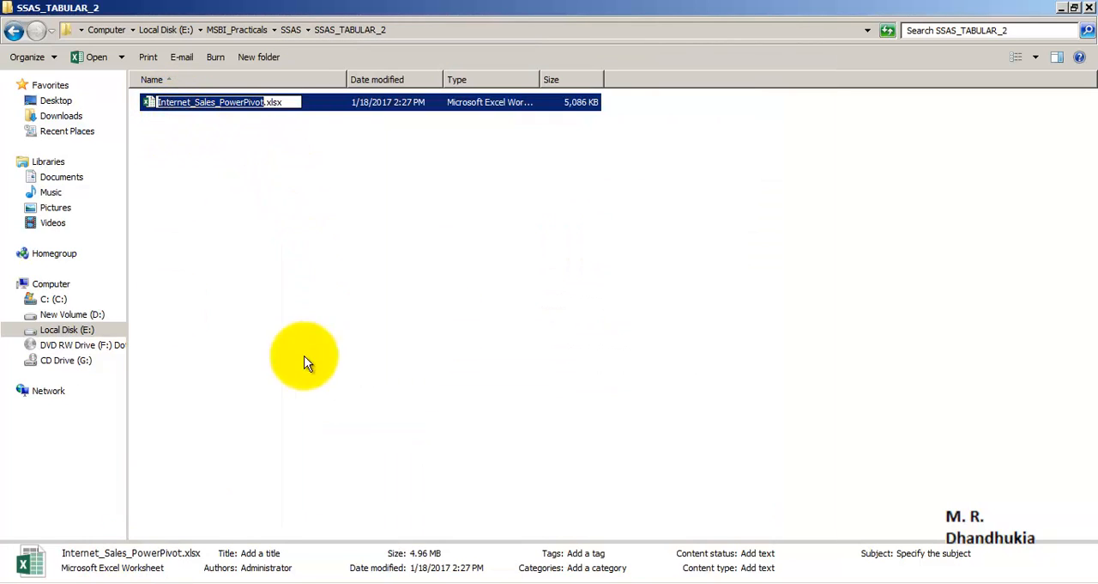
click(216, 570)
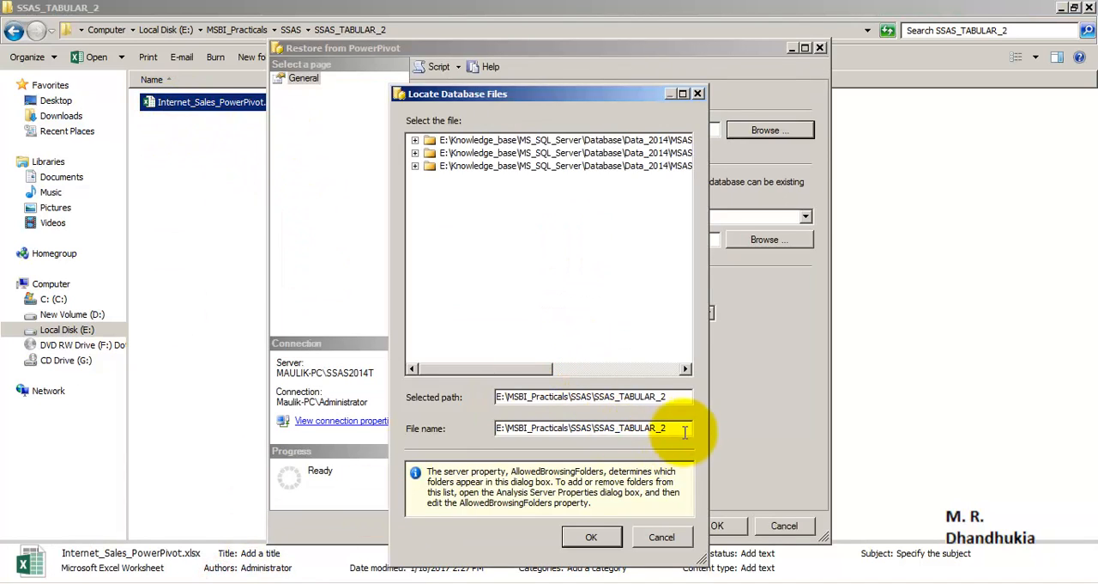
drag(682, 429, 470, 433)
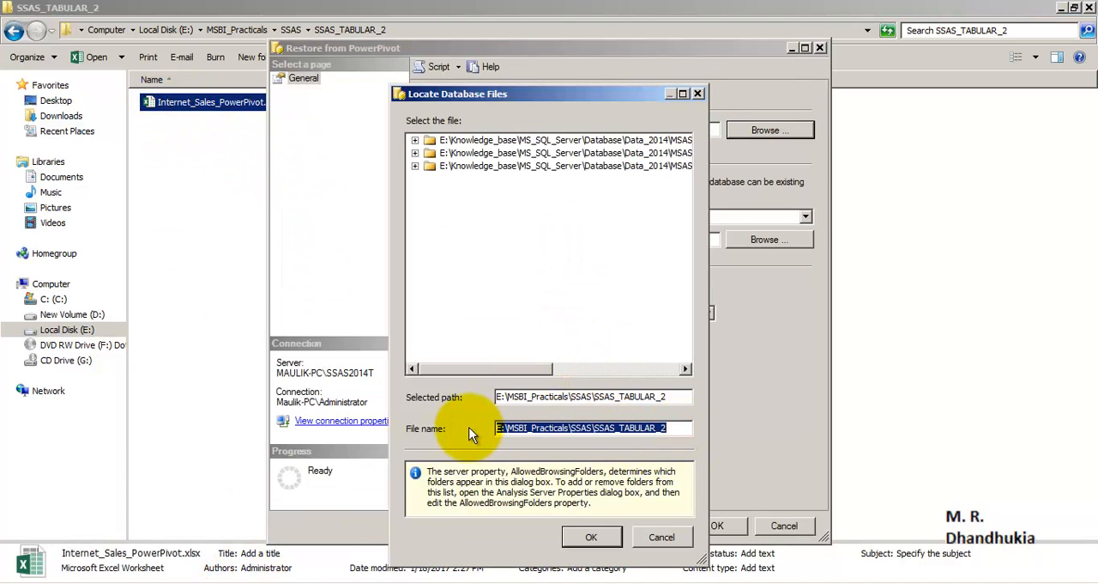
key(ctrl+v)
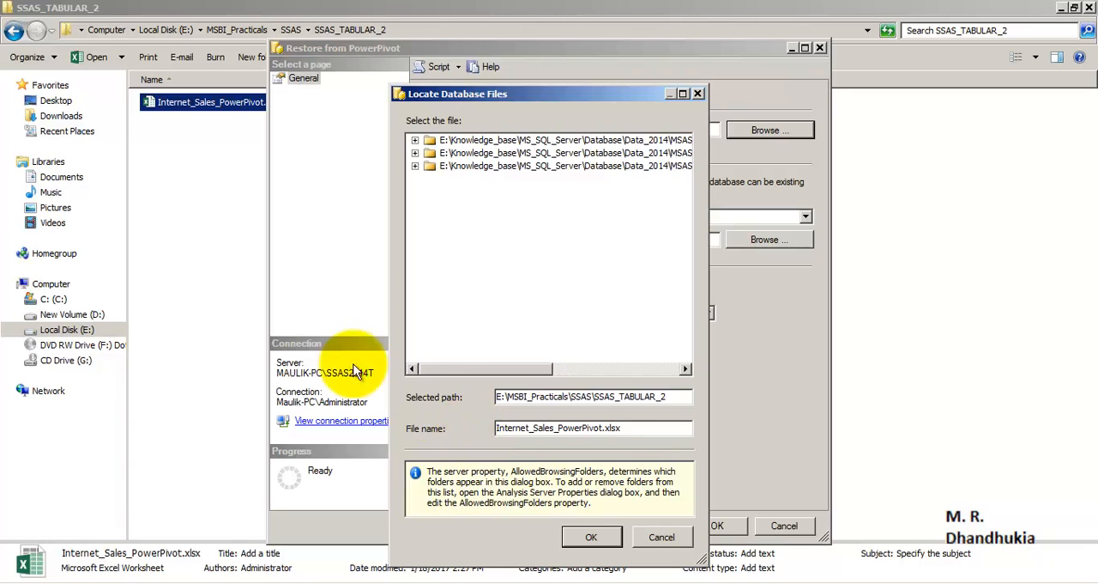
click(586, 535)
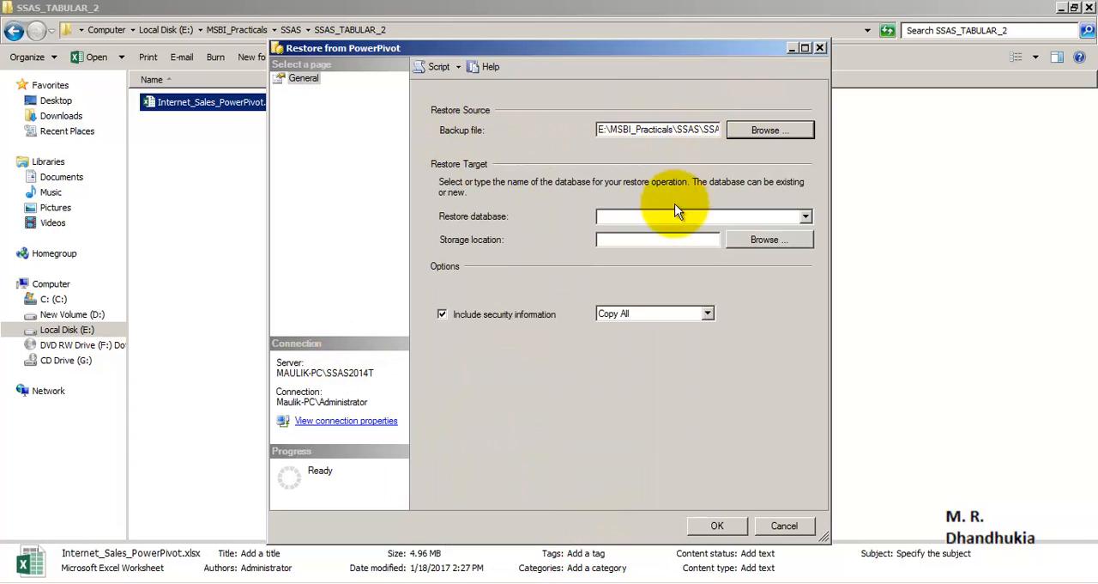
Set the restore database name to SSAS_Tab_2 and run the restore from PowerPivot.
click(805, 220)
click(806, 221)
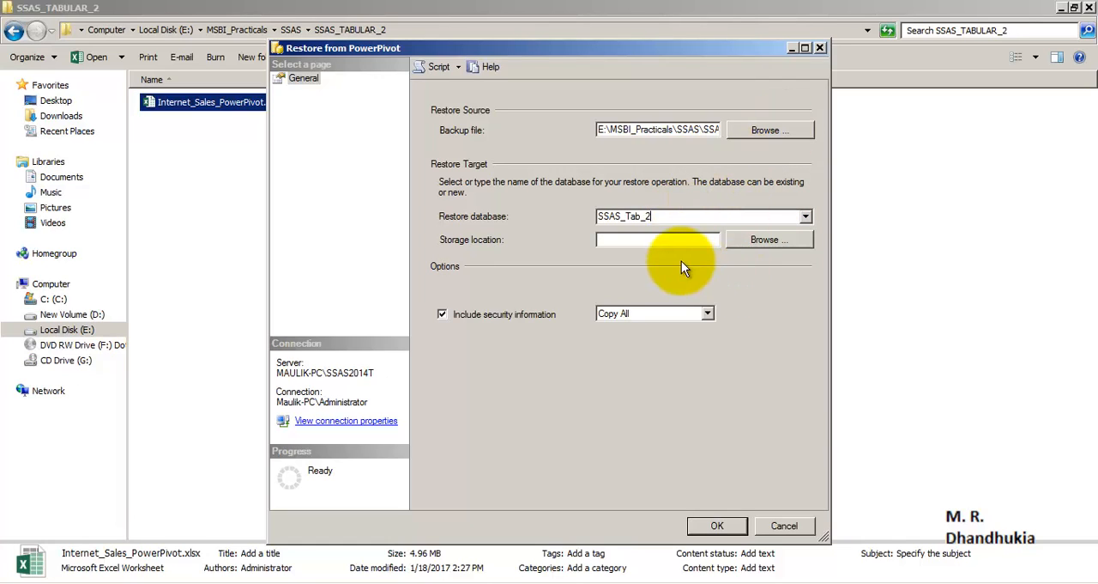
click(715, 526)
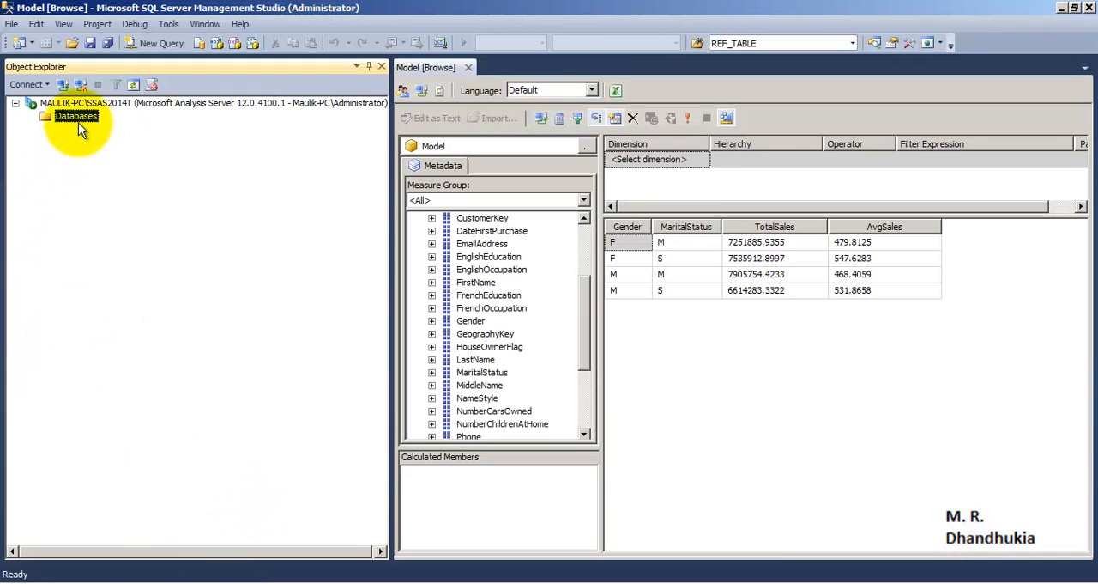
Refresh the Databases folder, expand it and select the restored SSAS_Tab_2 database.
right_click(76, 117)
click(110, 228)
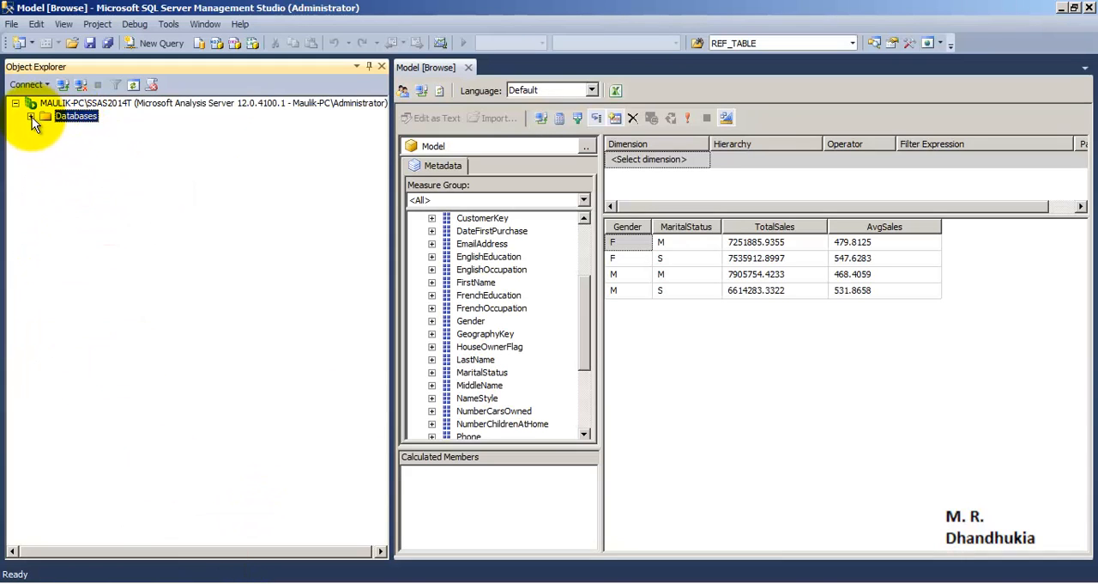
click(30, 116)
click(88, 136)
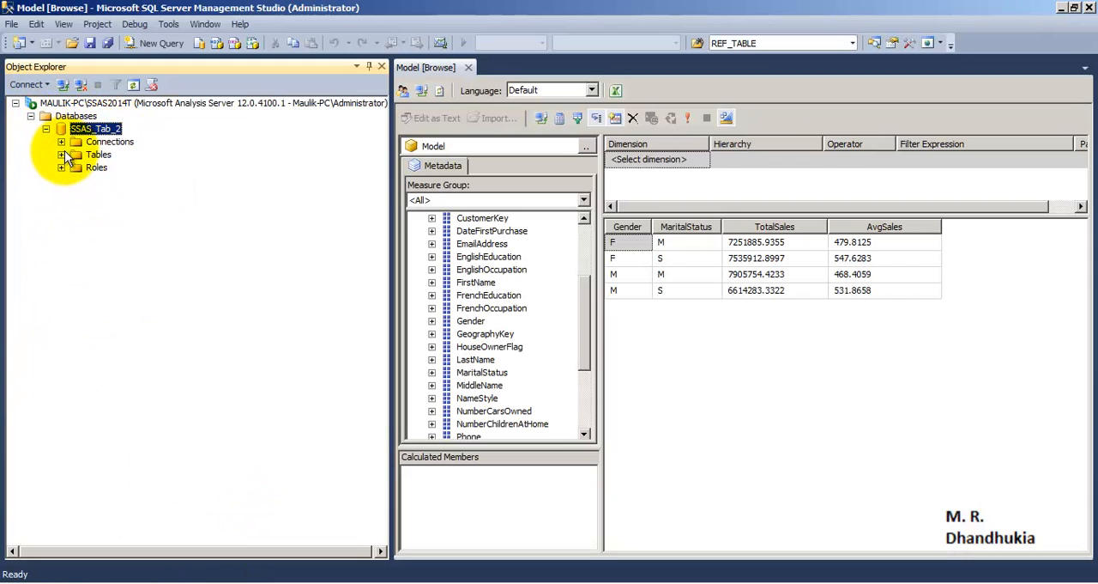
Expand the tables of SSAS_Tab_2 and look through DimCustomer, DimDate, DimProduct and InternetSales.
click(61, 154)
click(127, 168)
click(117, 180)
click(123, 193)
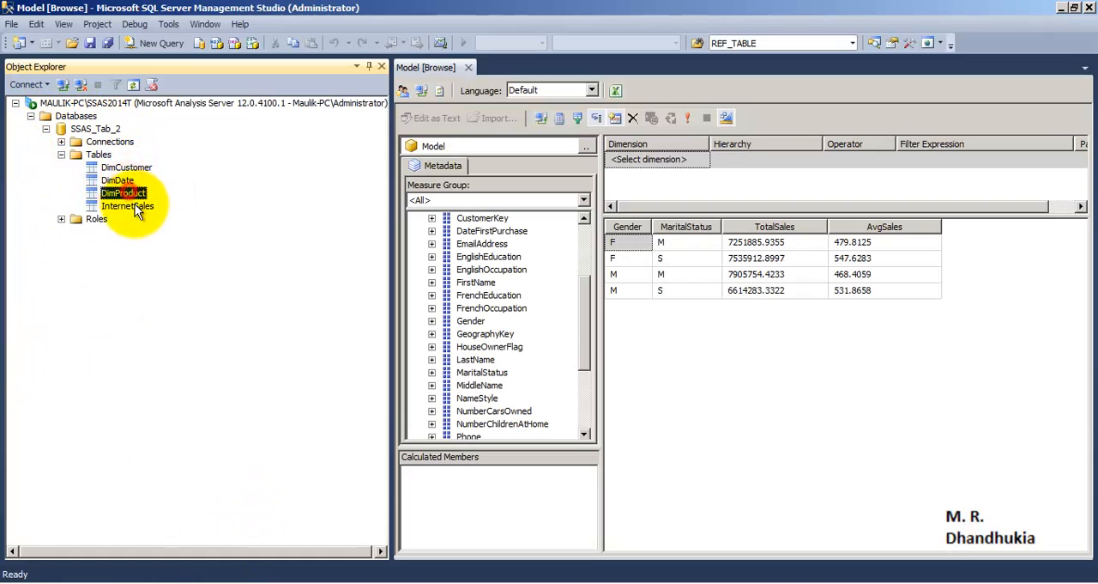
click(127, 206)
Browse the SSAS_Tab_2 model, add the InternetSales measure TotalSales to the query and widen its result column.
right_click(93, 131)
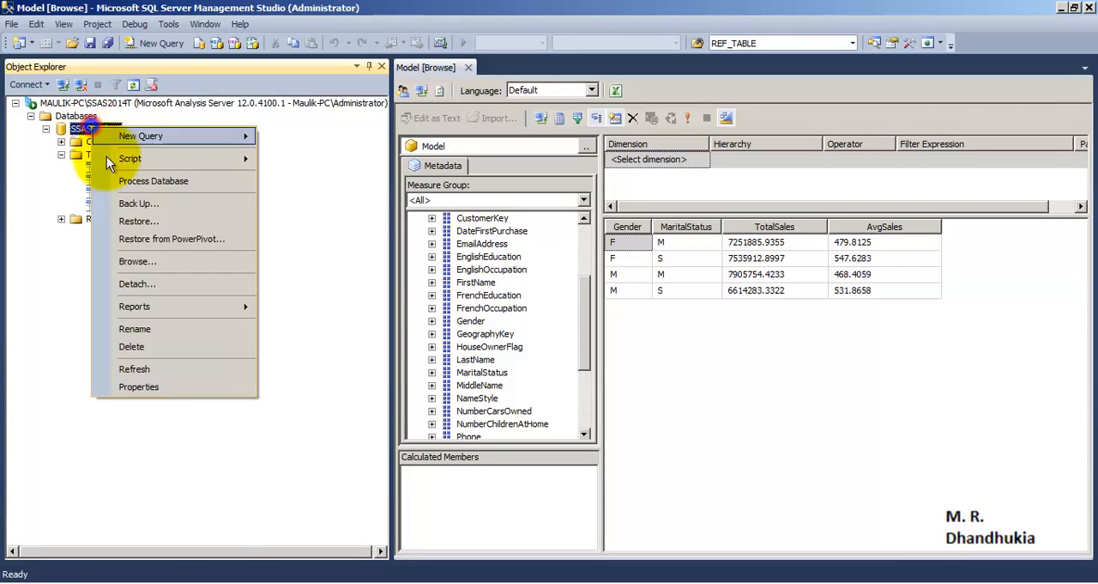
click(133, 266)
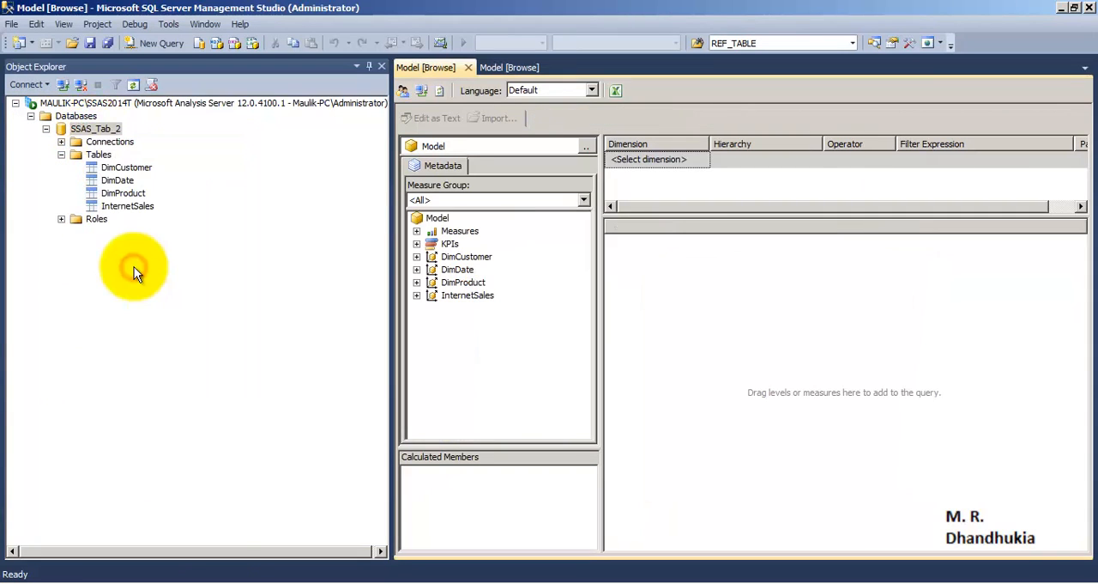
click(416, 230)
click(432, 243)
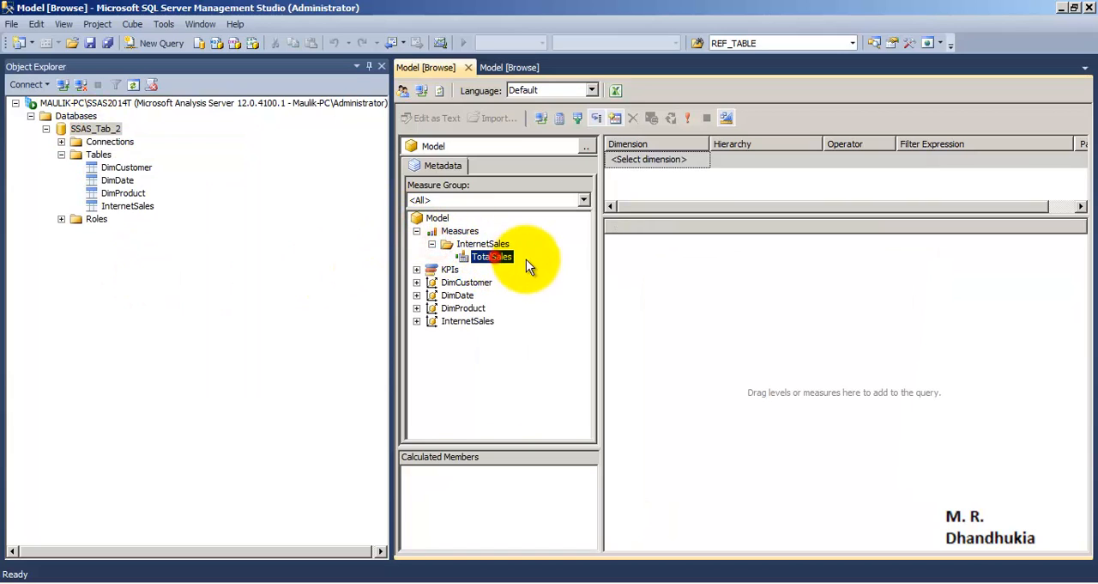
drag(489, 257, 642, 273)
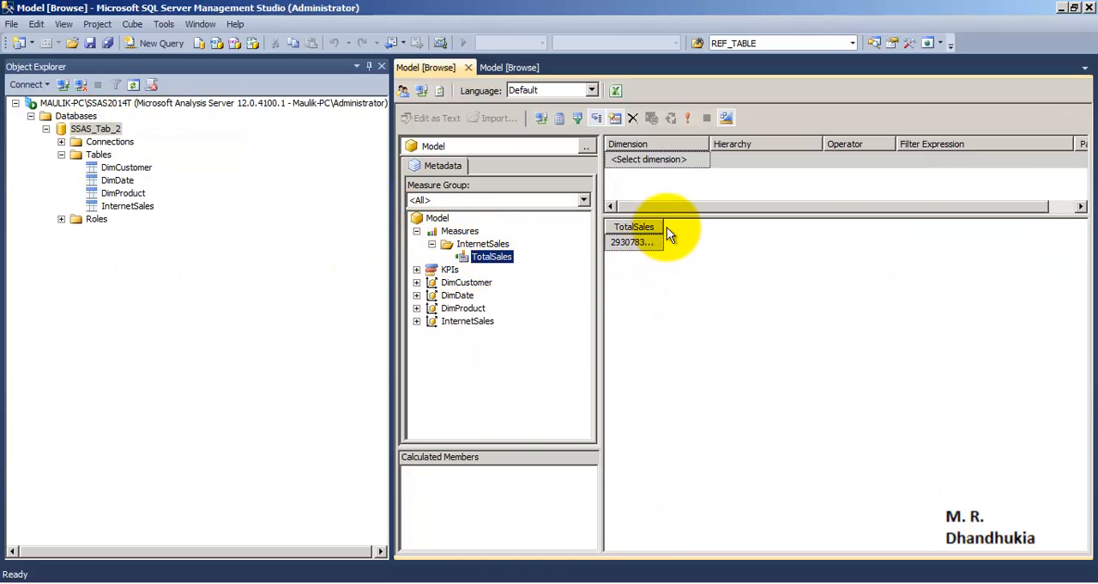
drag(663, 227, 758, 228)
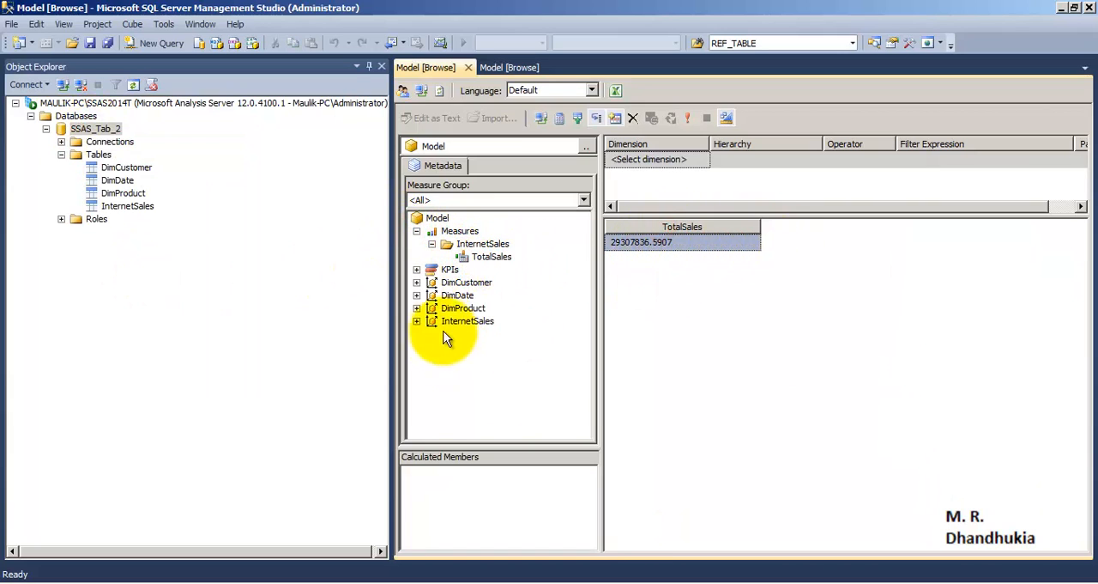
Add the Gender attribute of DimCustomer to the query to break down TotalSales.
click(419, 284)
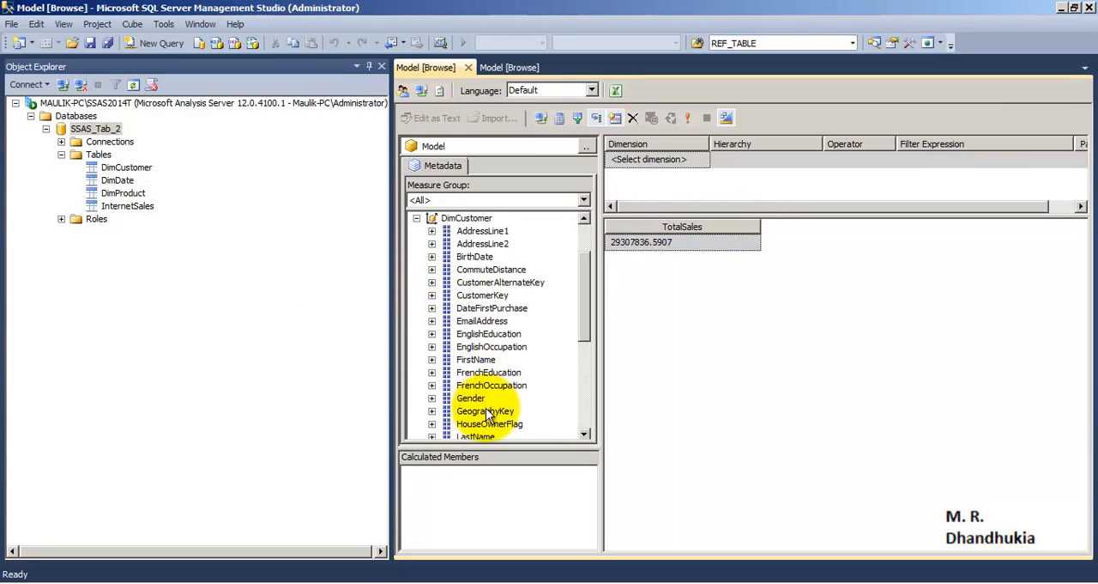
drag(484, 398, 633, 347)
scroll(481, 403, down, 2)
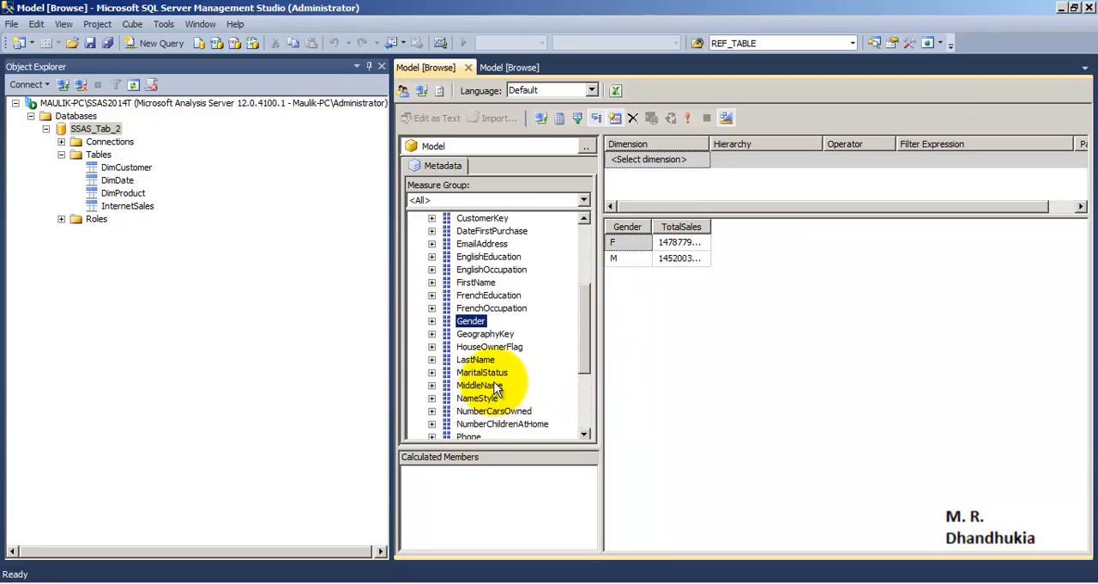
Add the MaritalStatus attribute of DimCustomer to the TotalSales query and close both model browse windows.
drag(480, 372, 652, 253)
double_click(777, 227)
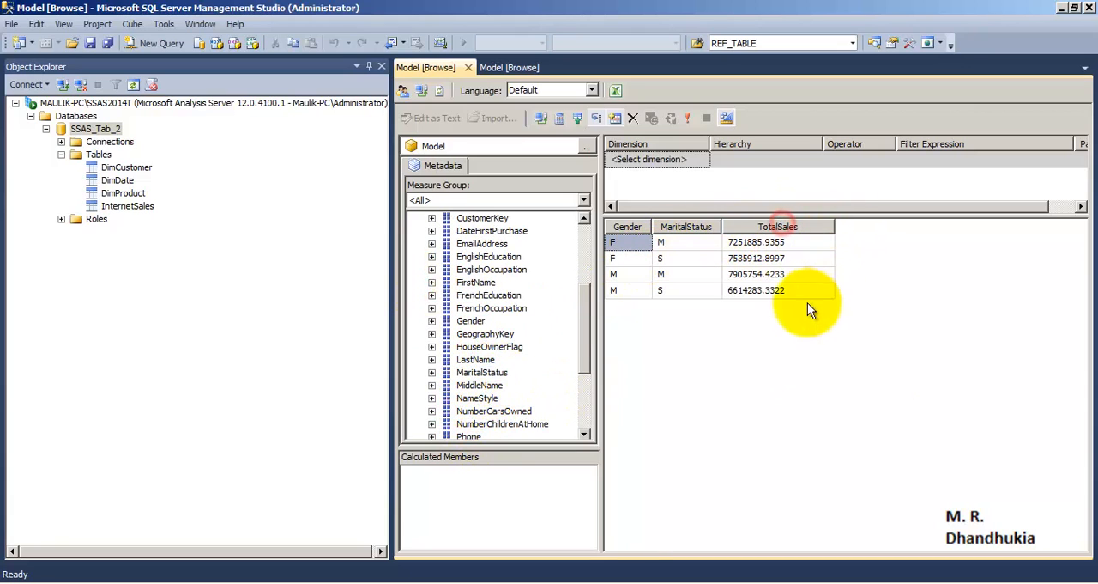
click(468, 68)
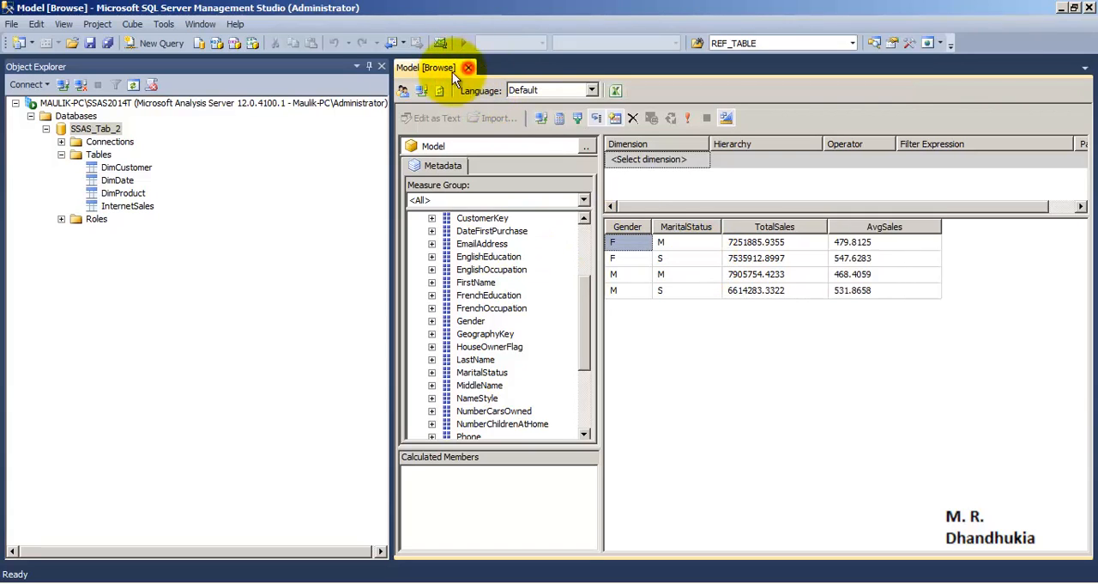
click(472, 70)
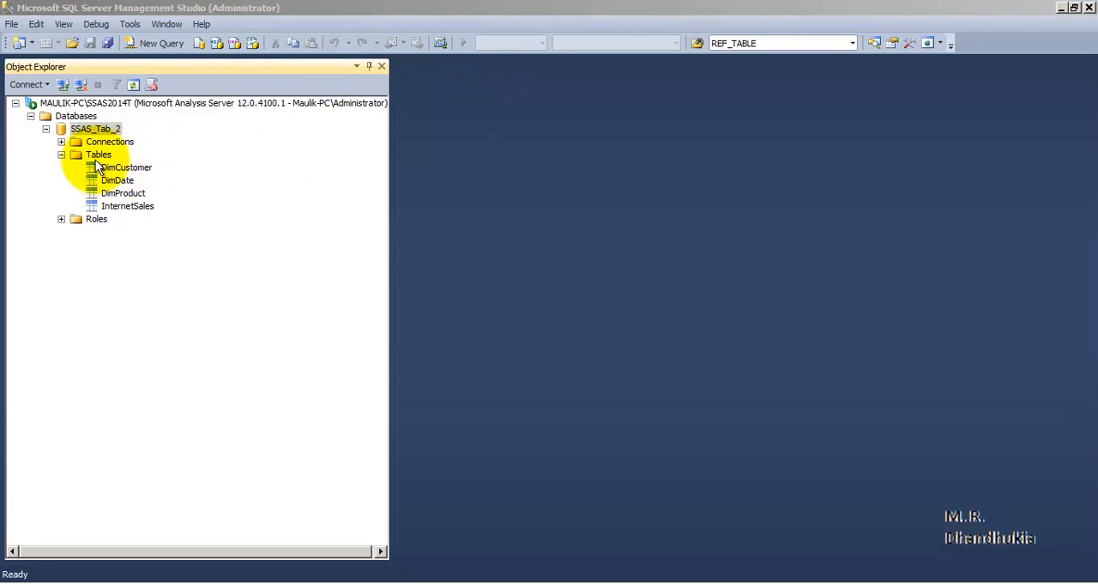
Collapse the tables of SSAS_Tab_2, browse its model again to check the InternetSales measures, and close the browse window.
click(61, 155)
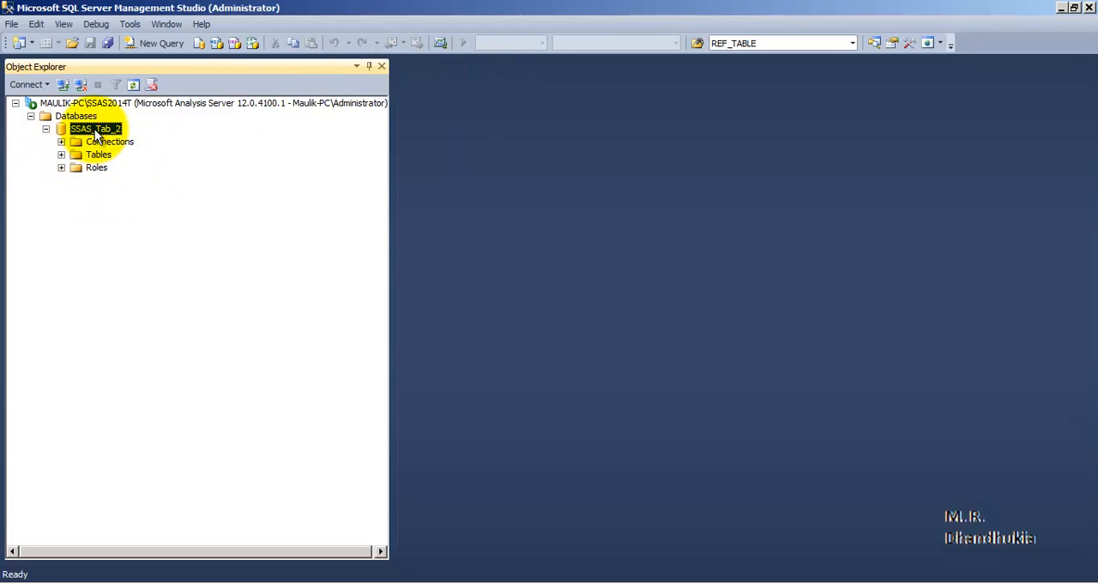
right_click(95, 129)
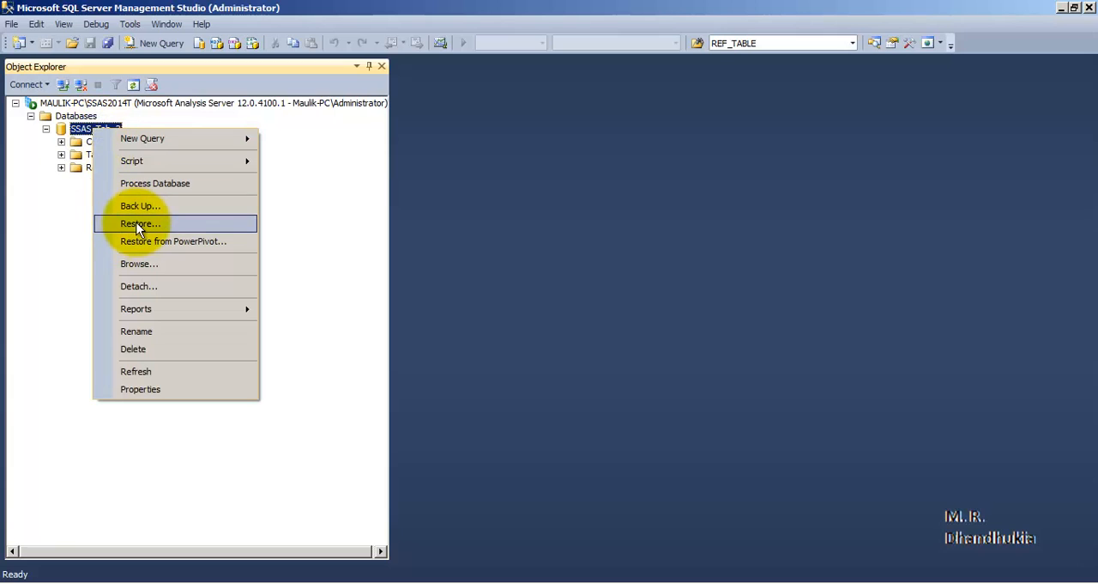
click(154, 263)
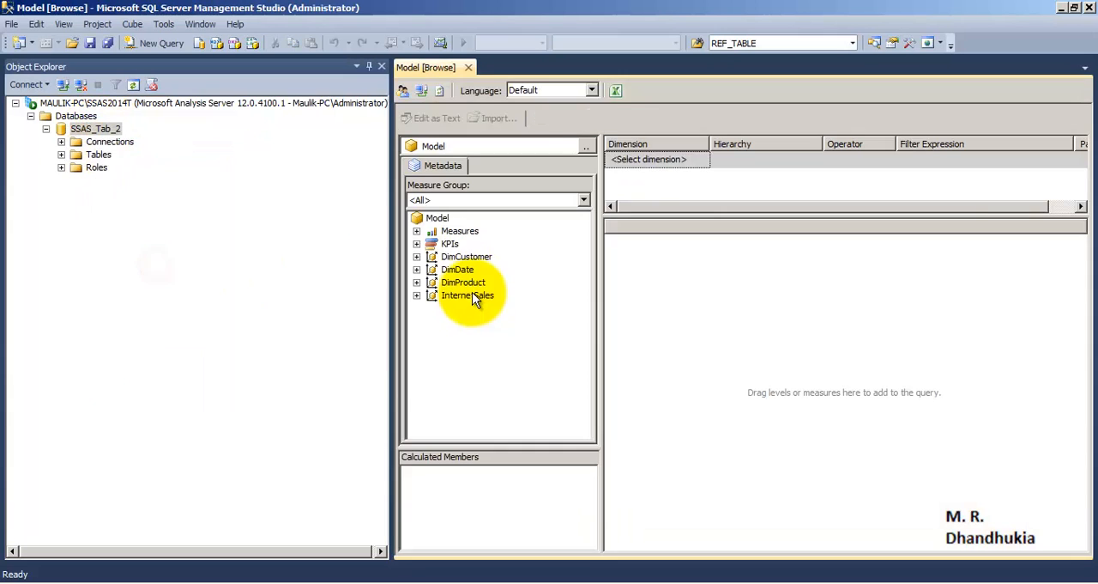
click(416, 231)
click(432, 243)
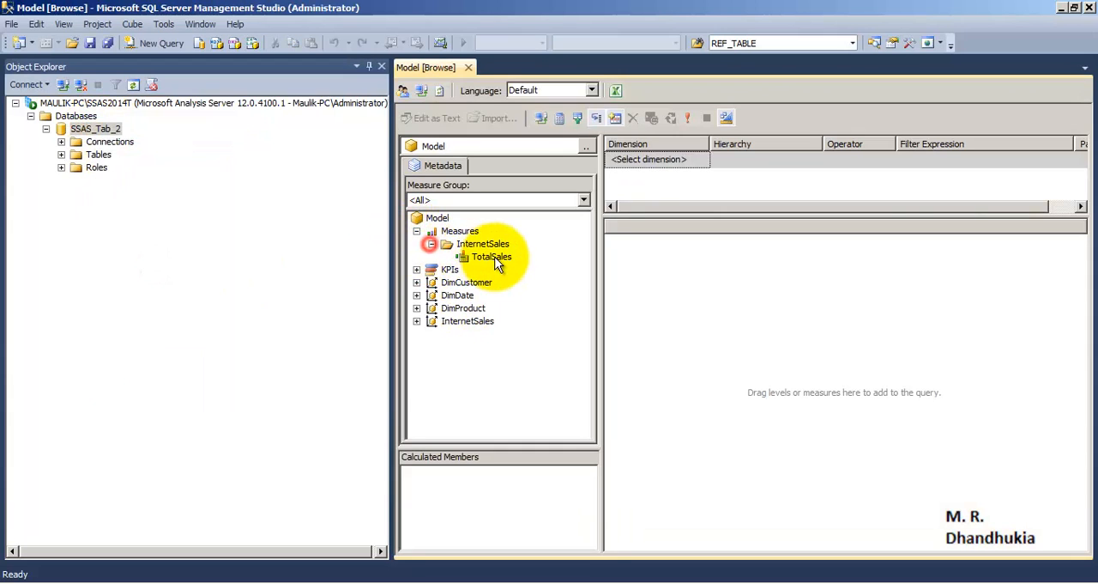
click(494, 257)
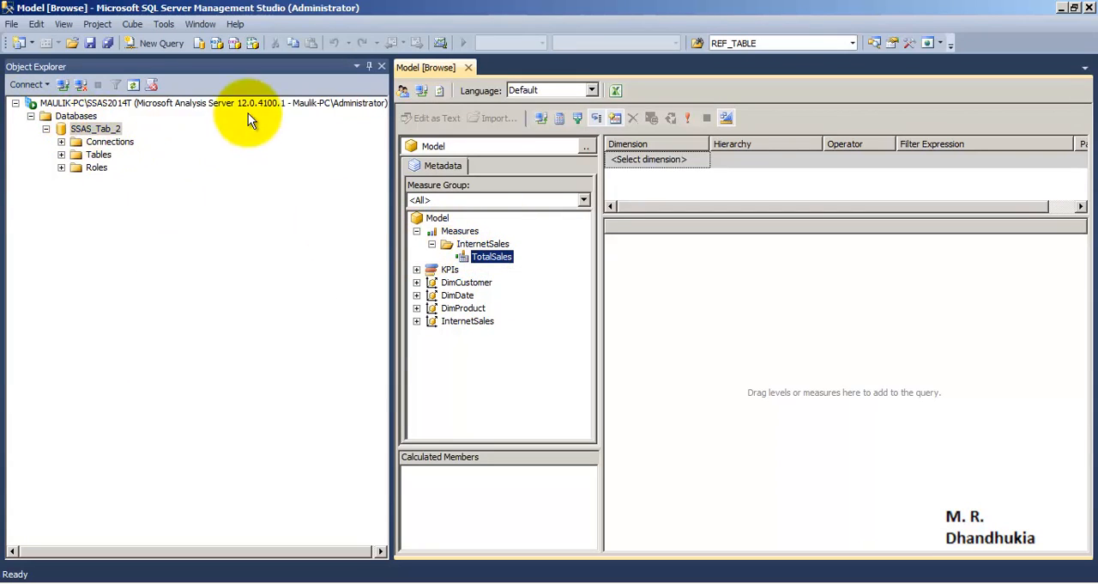
click(469, 67)
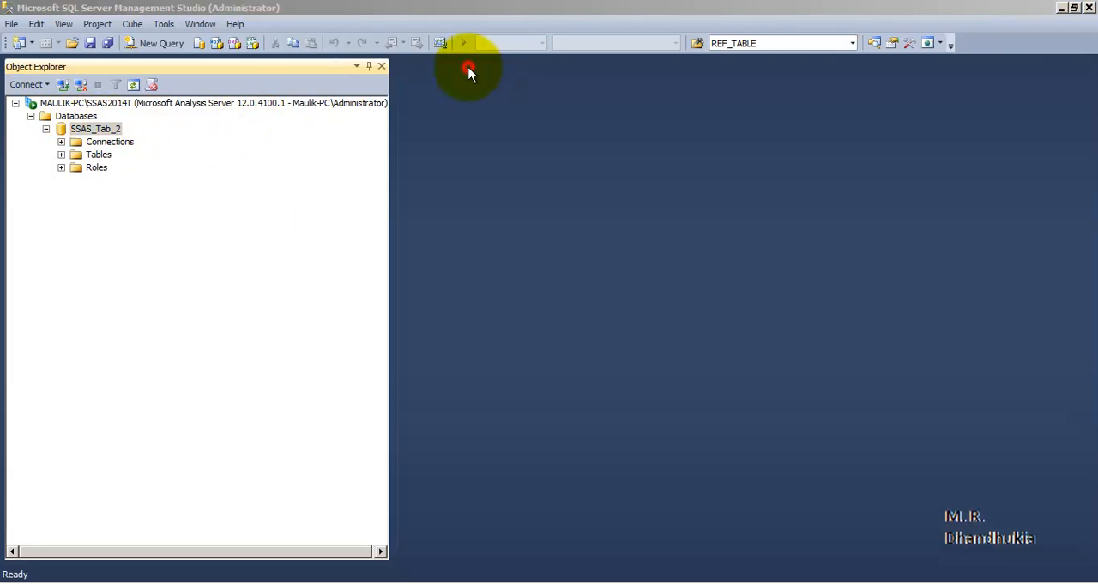
Switch to Visual Studio and start creating a new project.
click(95, 128)
click(427, 582)
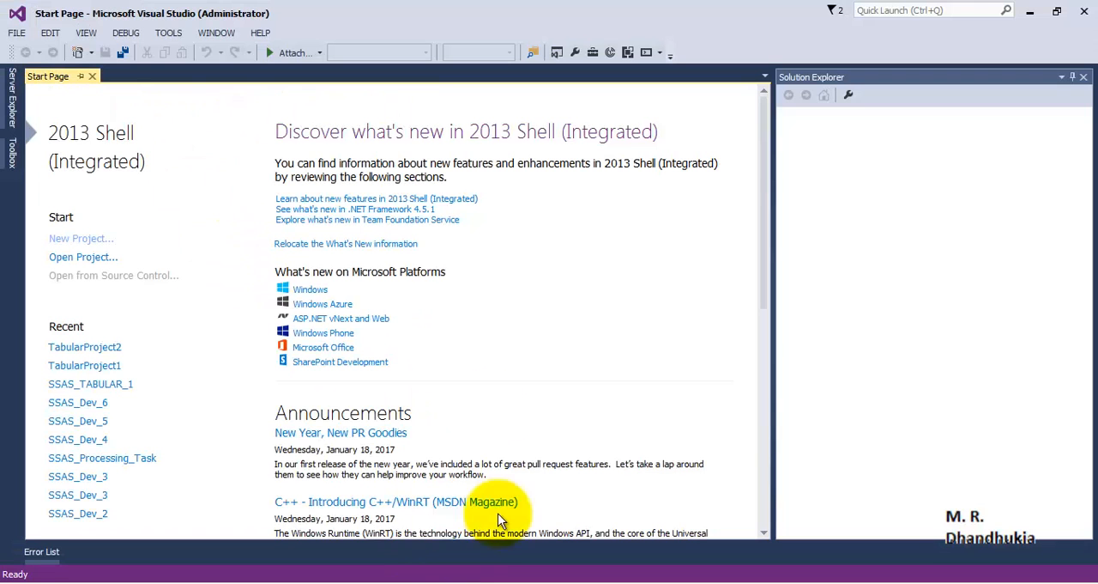
click(434, 580)
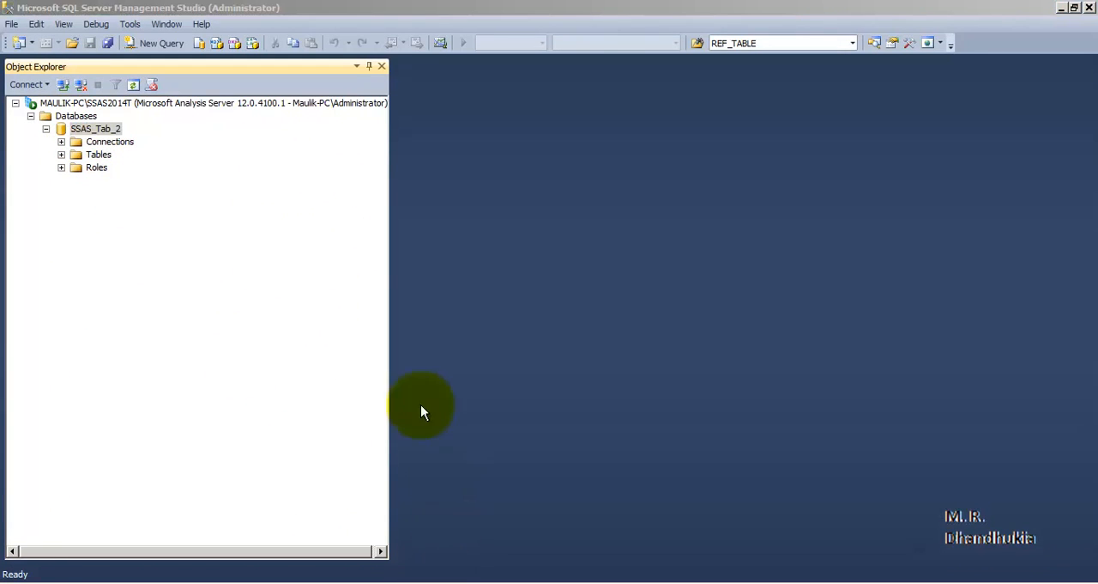
key(alt+Tab)
click(15, 34)
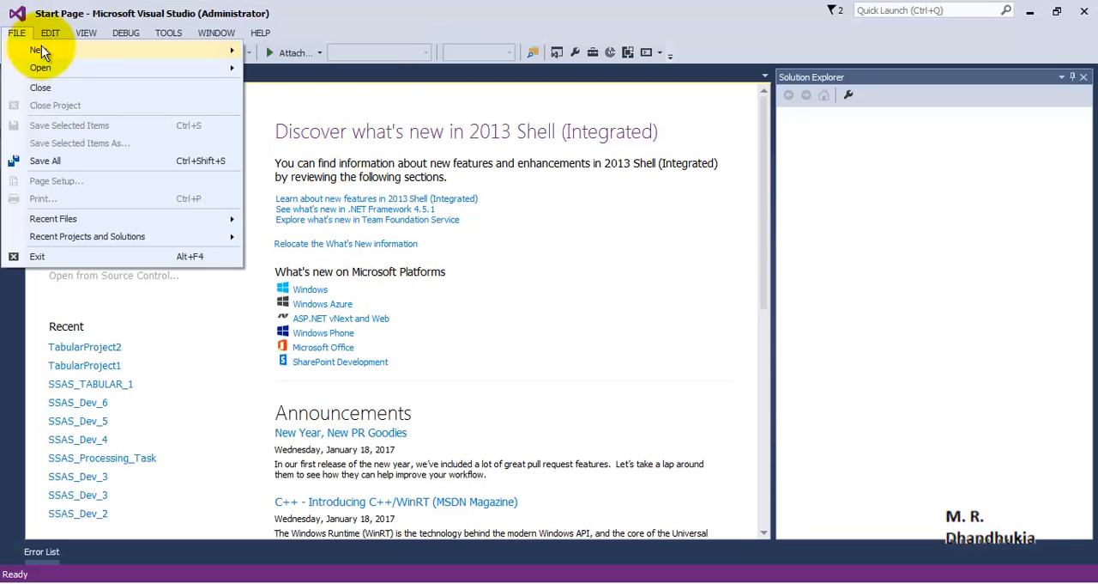
mouse_move(39, 50)
click(281, 53)
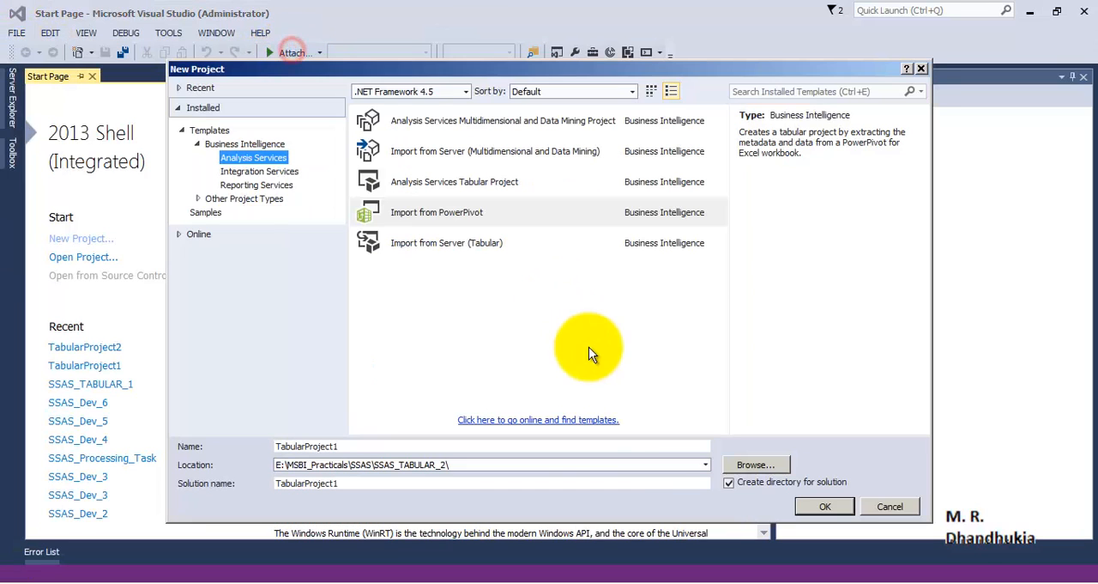
Set the new project's location to the folder E:\MSBI_Practicals\SSAS\SSAS_TABULAR_2.
click(745, 464)
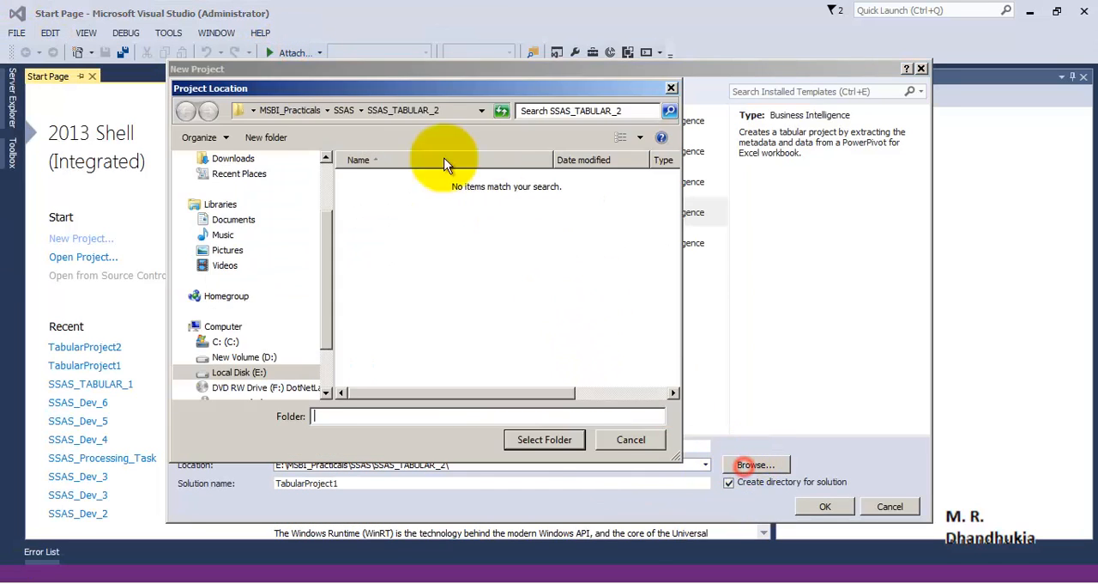
click(348, 110)
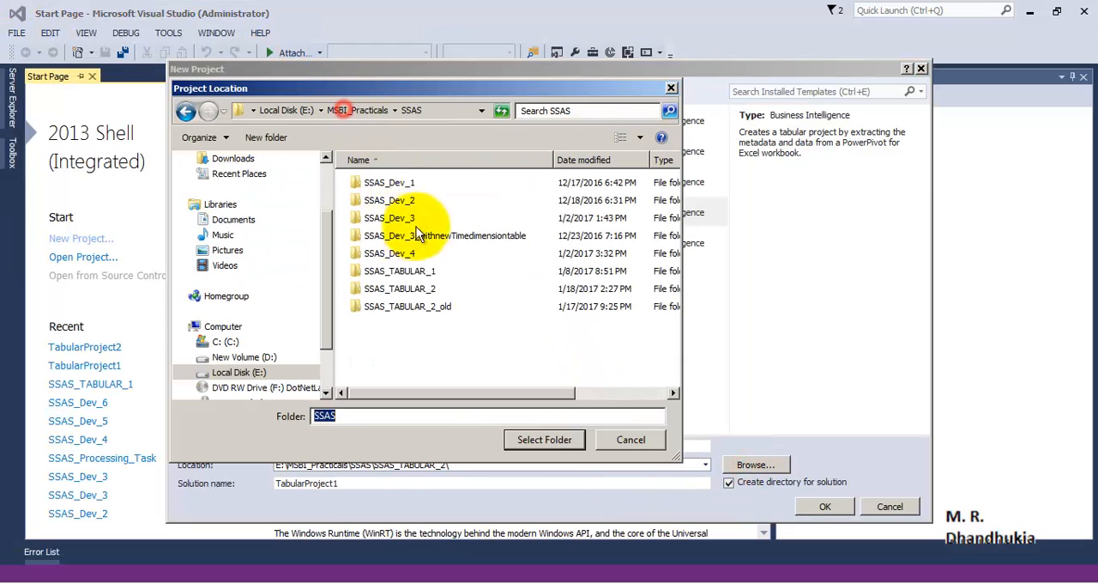
click(423, 289)
click(523, 438)
Name the new project TabularProject2.
click(348, 446)
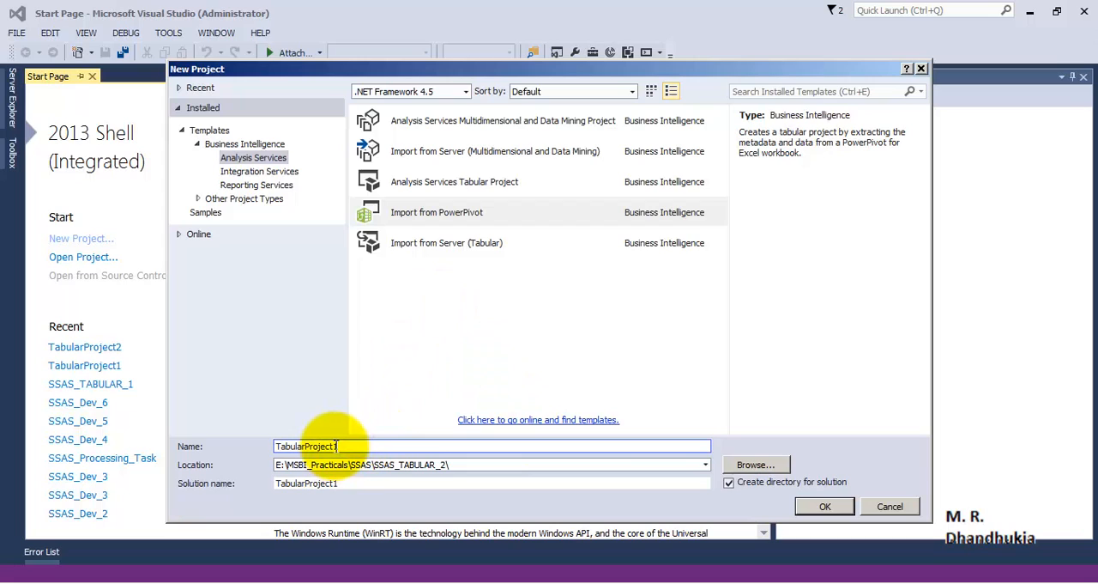
drag(334, 446, 416, 445)
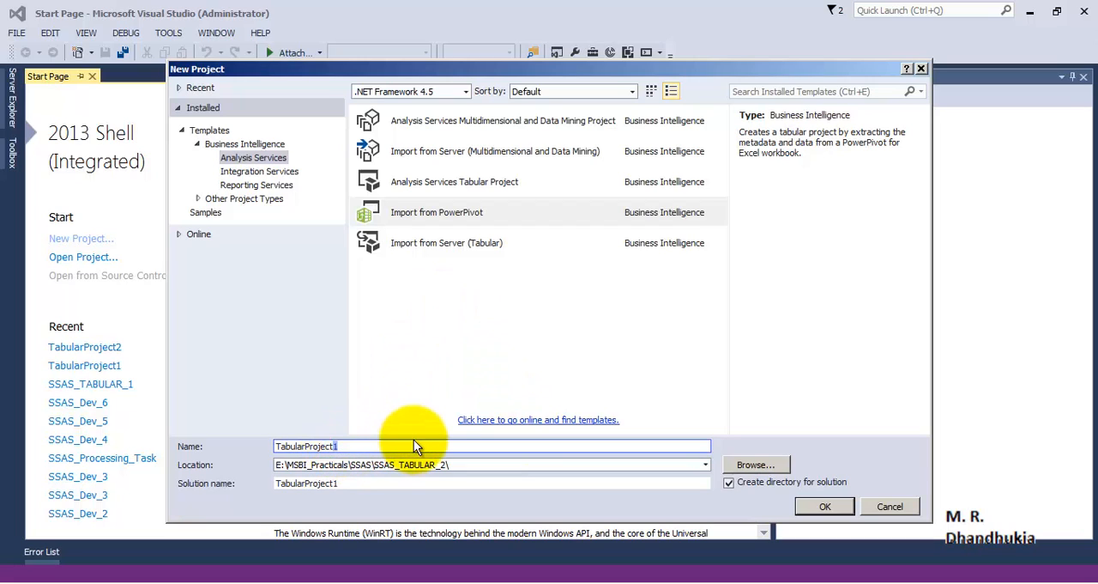
text(2)
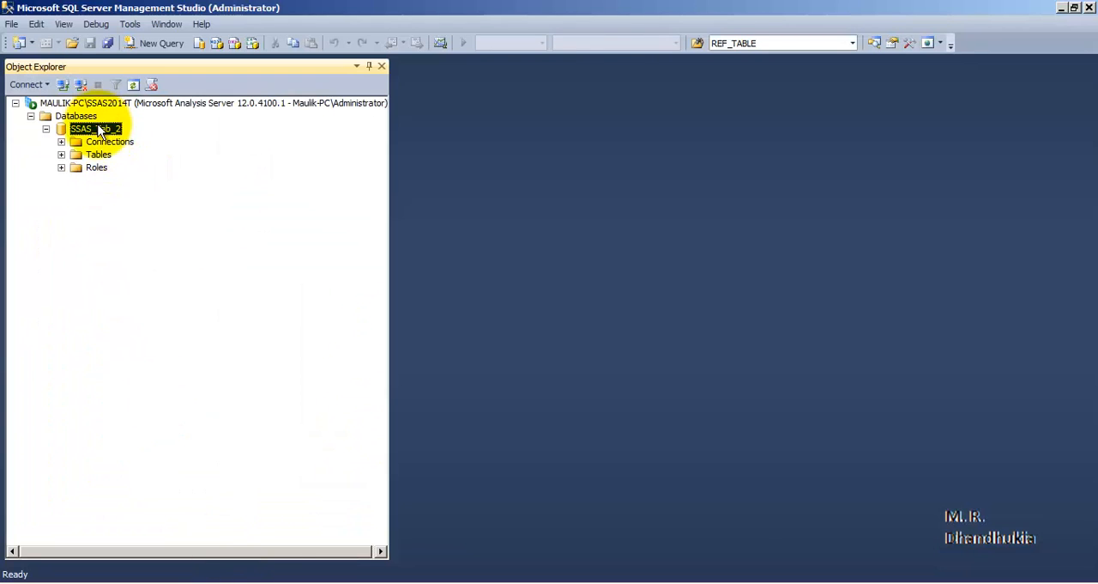
Name the project SSAS_Tab_2, copied from the database name in Management Studio, and create it from the Import from Server (Tabular) template.
click(98, 129)
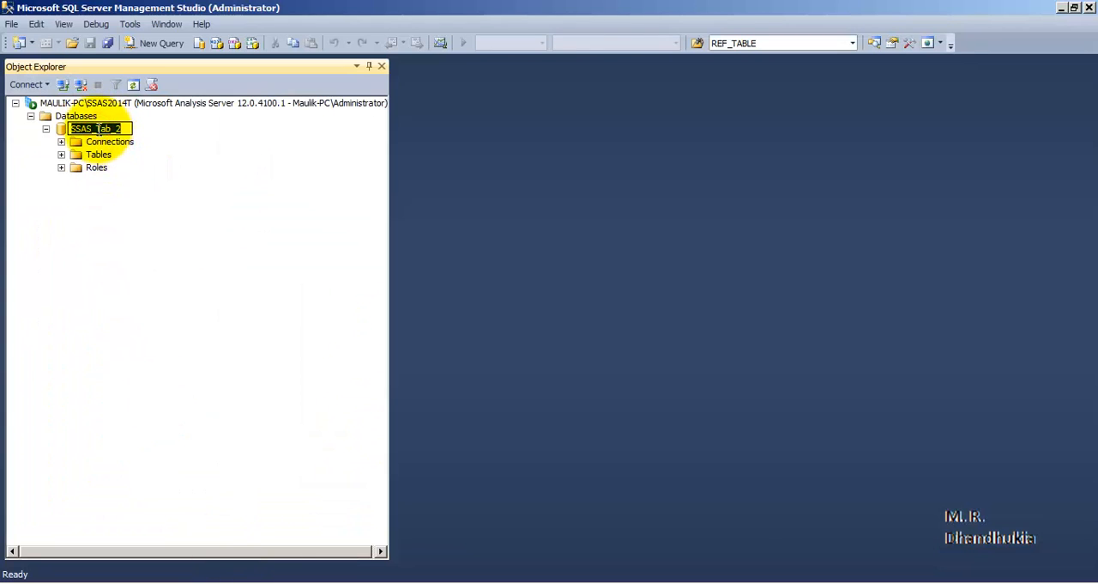
right_click(99, 128)
click(120, 173)
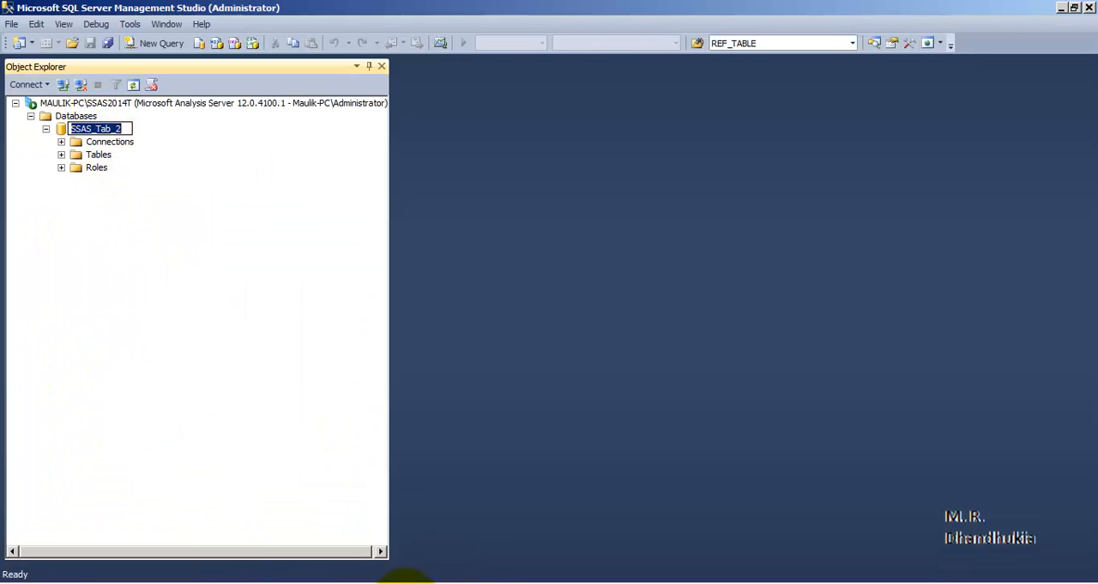
click(433, 583)
double_click(349, 446)
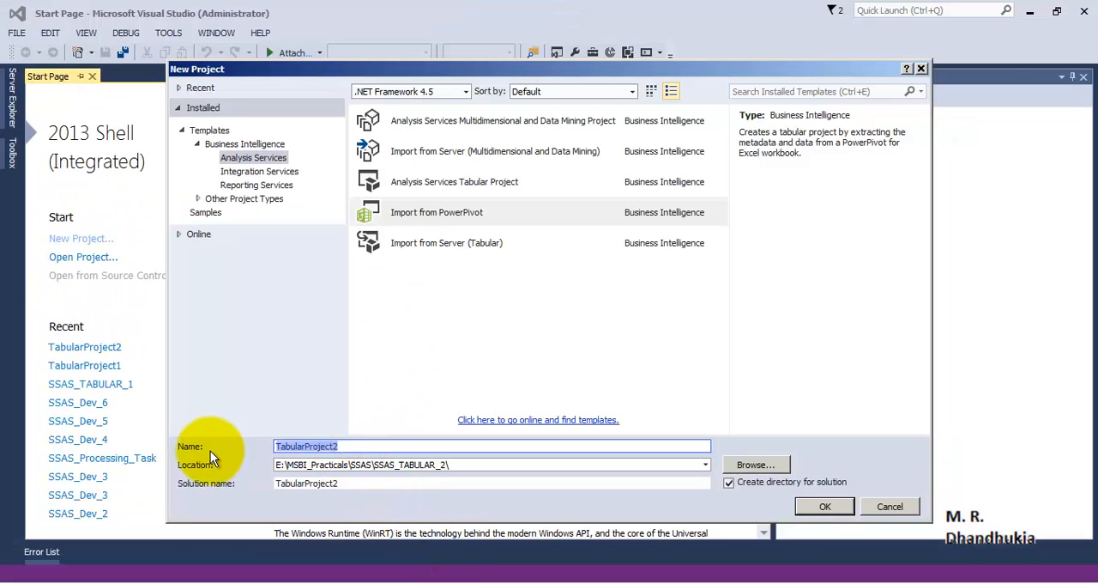
key(ctrl+v)
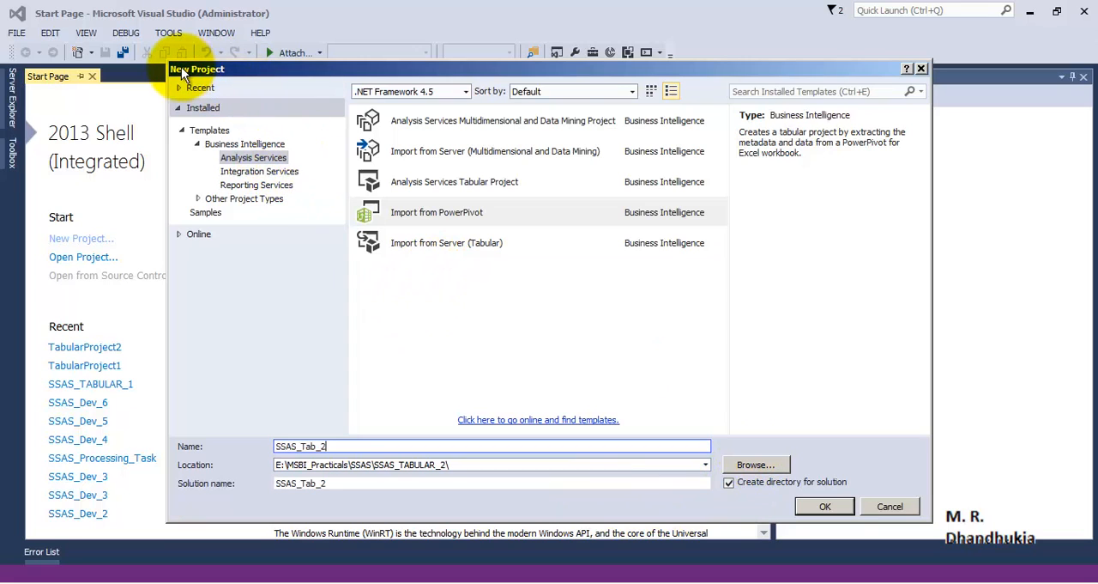
click(426, 246)
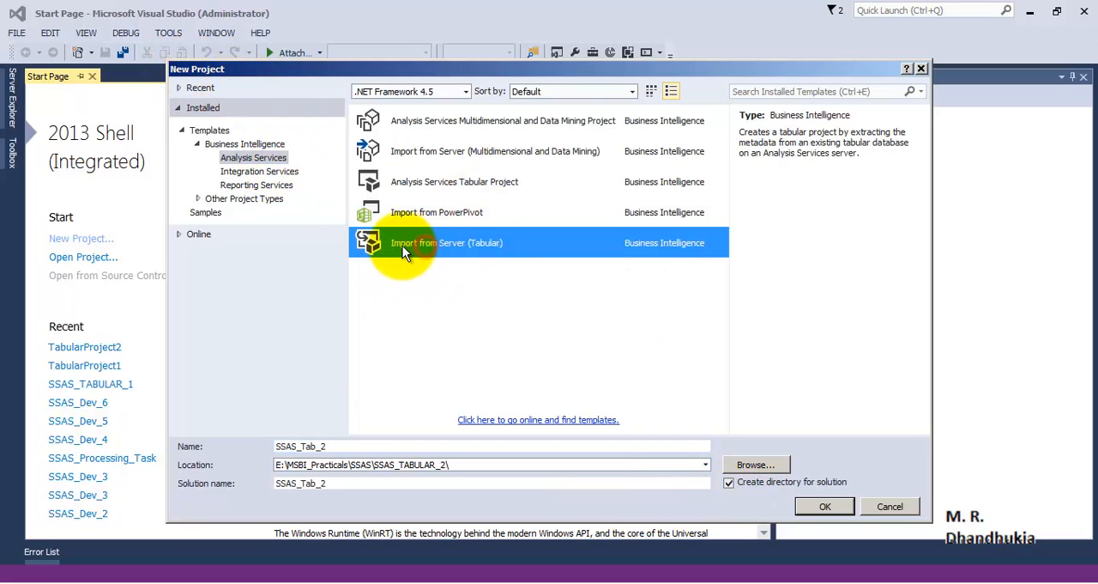
click(819, 506)
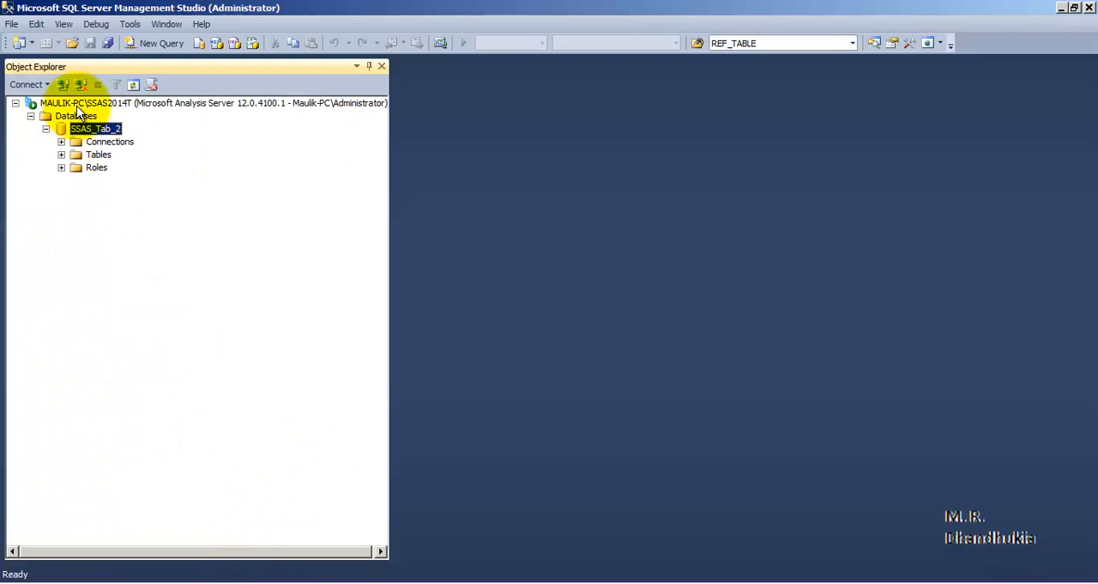
Switch to Management Studio and copy the Analysis Services server name from its connection dialog.
right_click(76, 104)
click(242, 231)
click(102, 129)
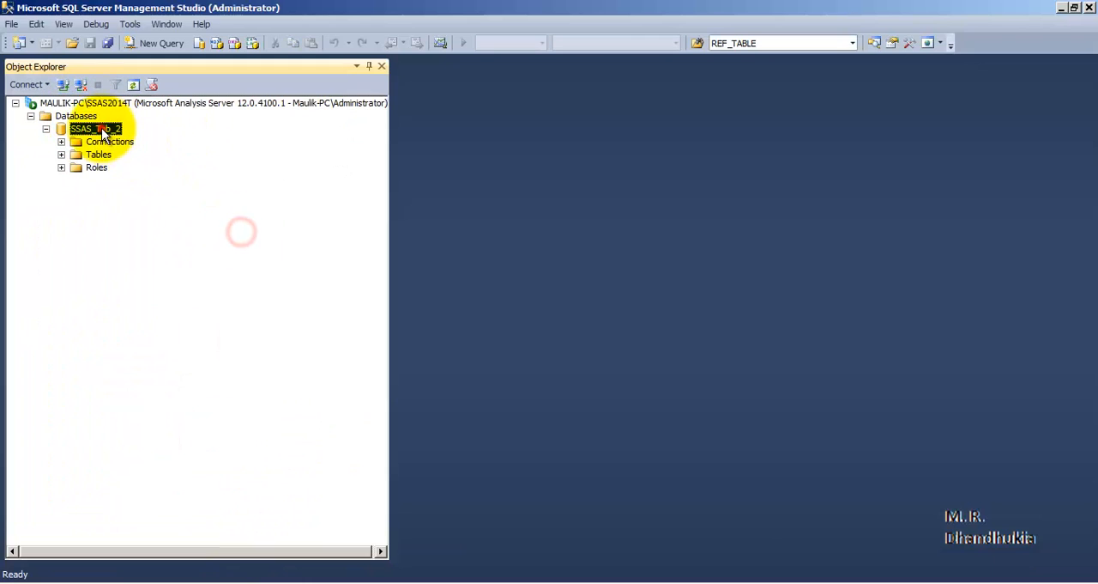
right_click(109, 102)
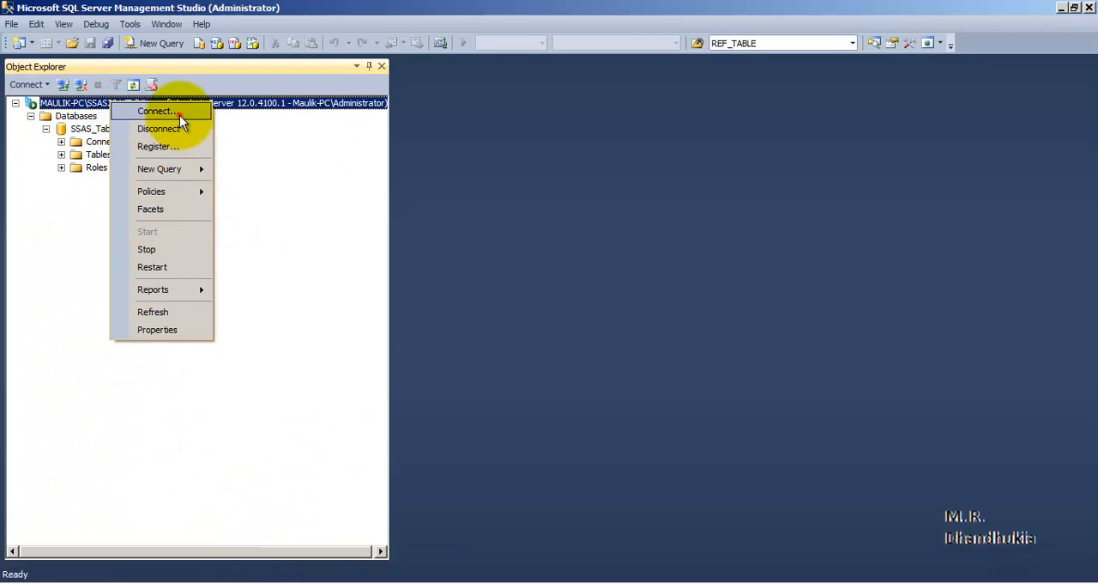
click(176, 112)
right_click(580, 206)
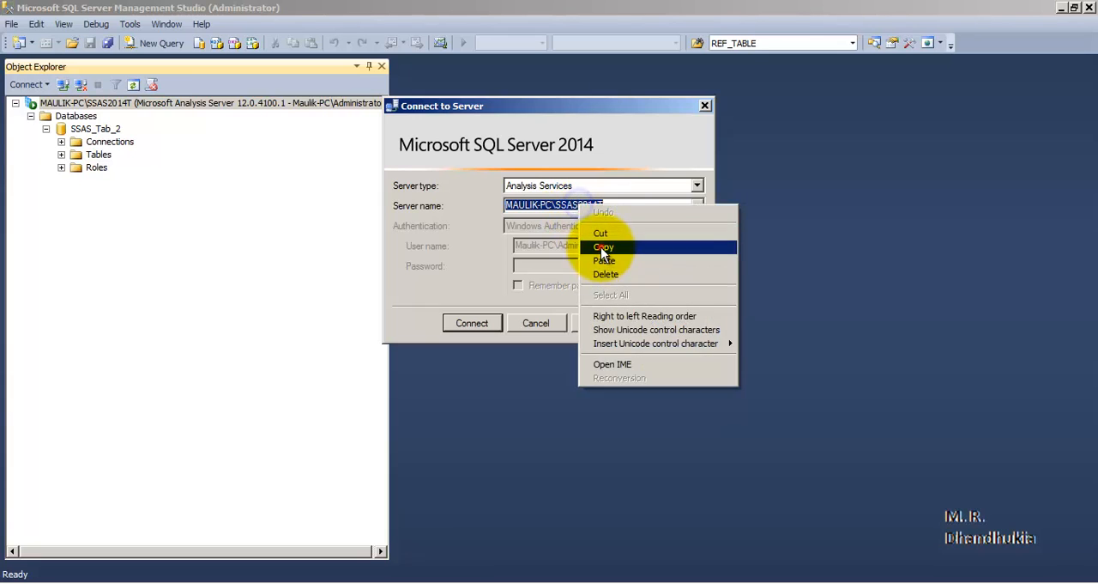
click(600, 247)
click(550, 321)
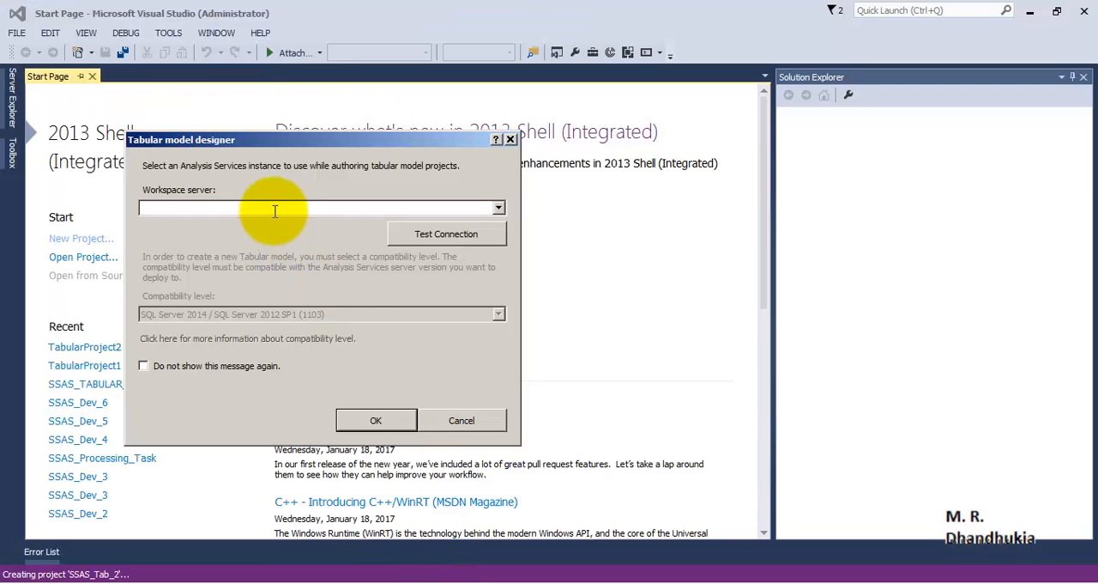
In Visual Studio, set the copied server name as the tabular workspace server, test the connection and accept it.
right_click(275, 211)
click(296, 250)
click(433, 235)
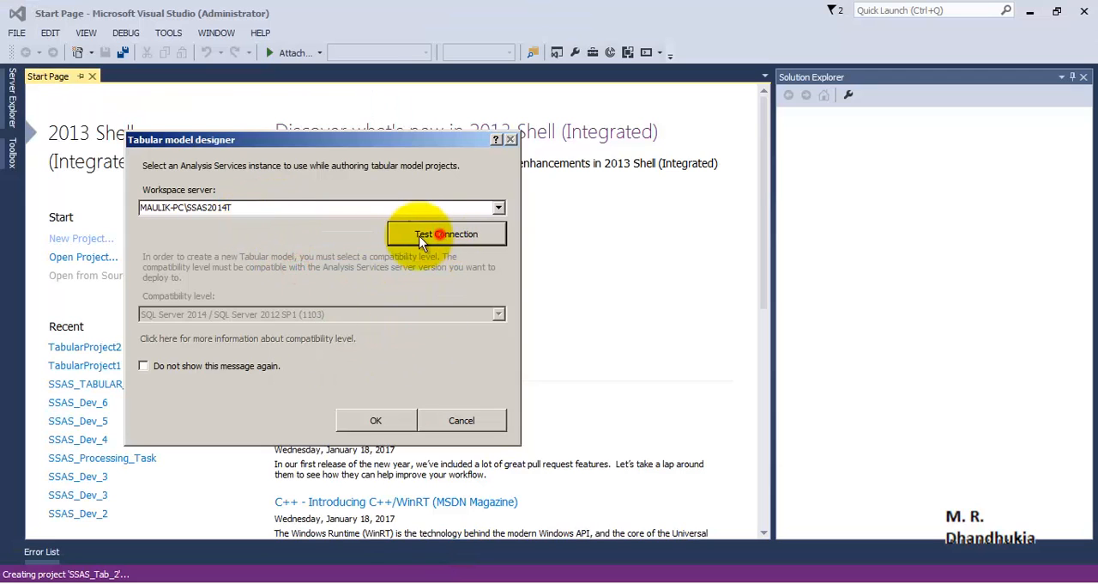
click(318, 312)
click(378, 419)
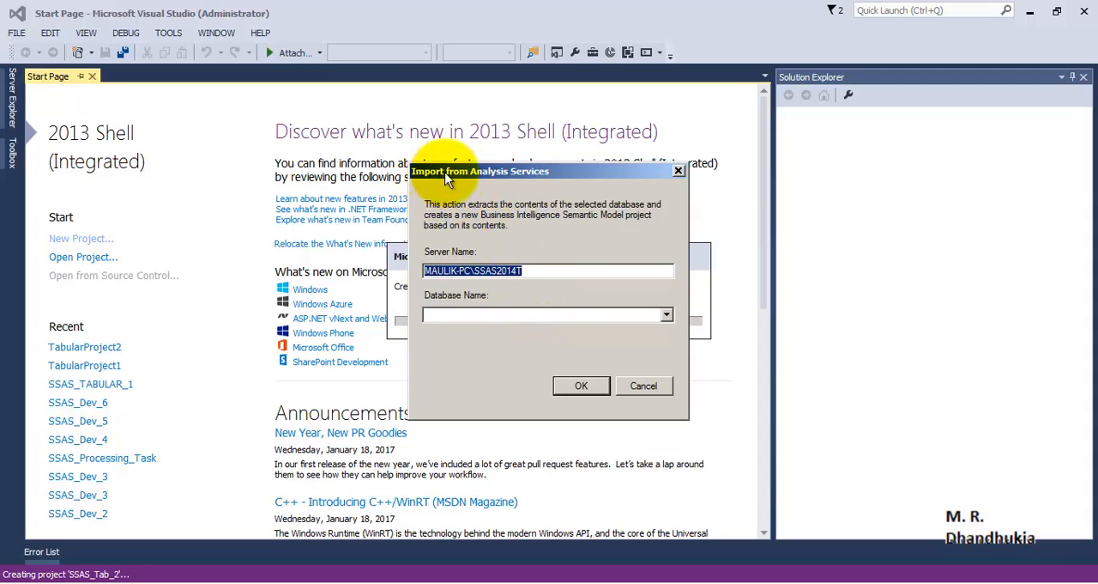
Choose SSAS_Tab_2 on the given server as the source database and import it into the project.
click(541, 271)
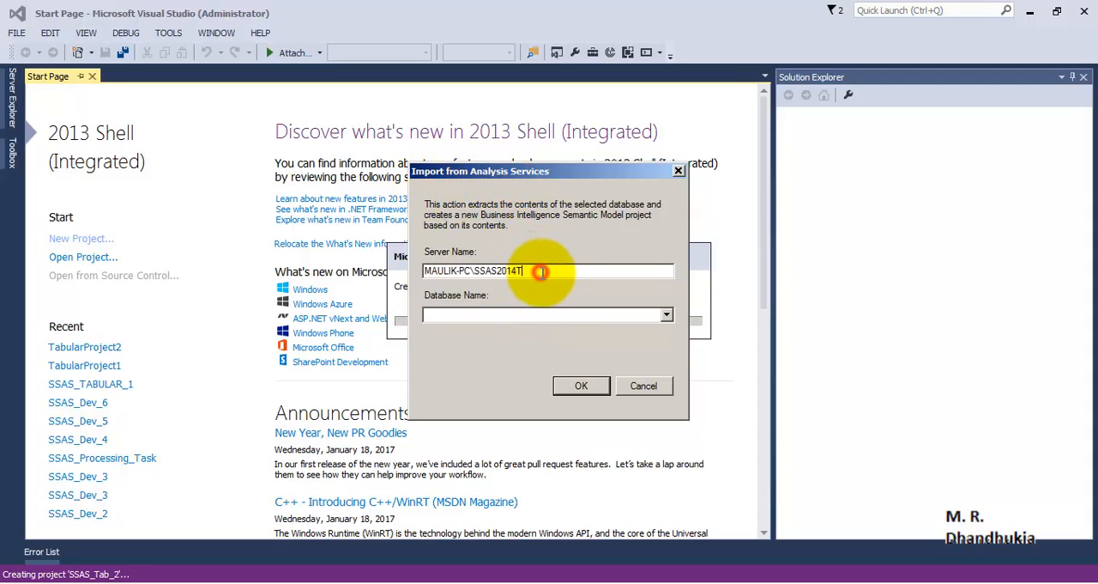
drag(550, 271, 390, 271)
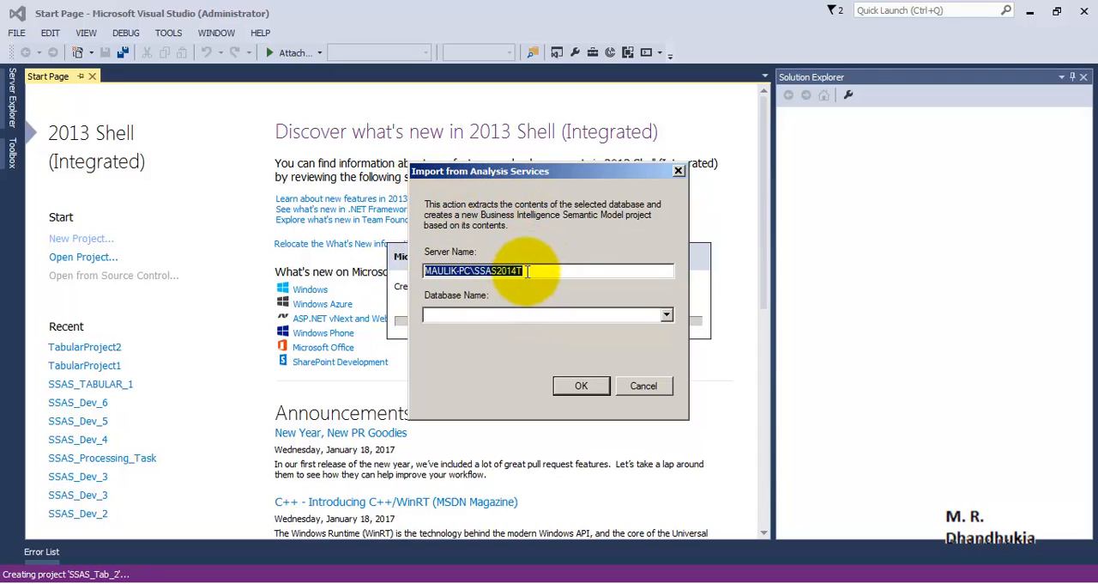
drag(527, 271, 408, 272)
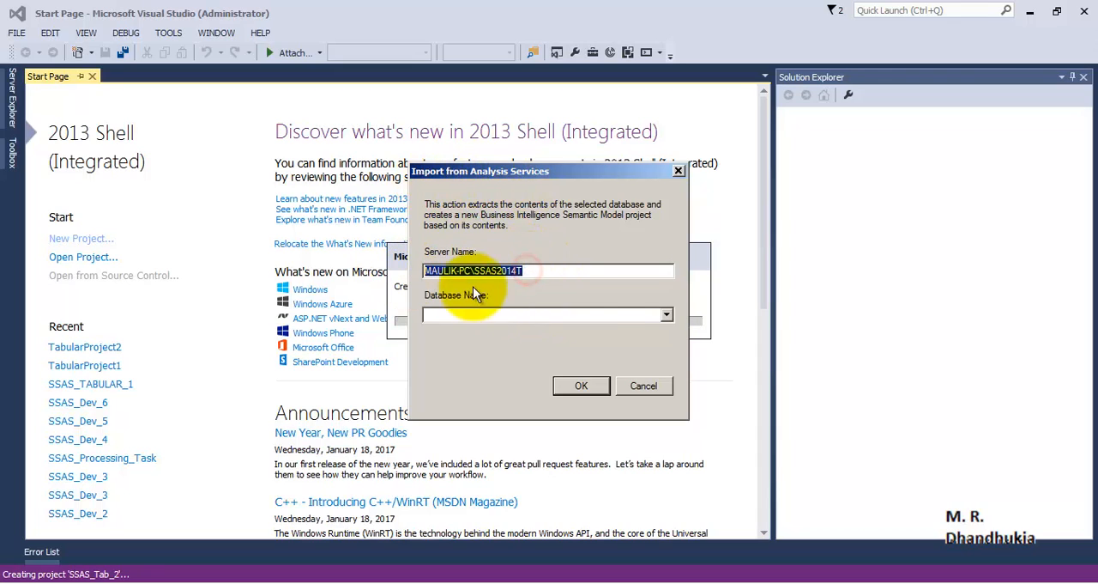
click(667, 315)
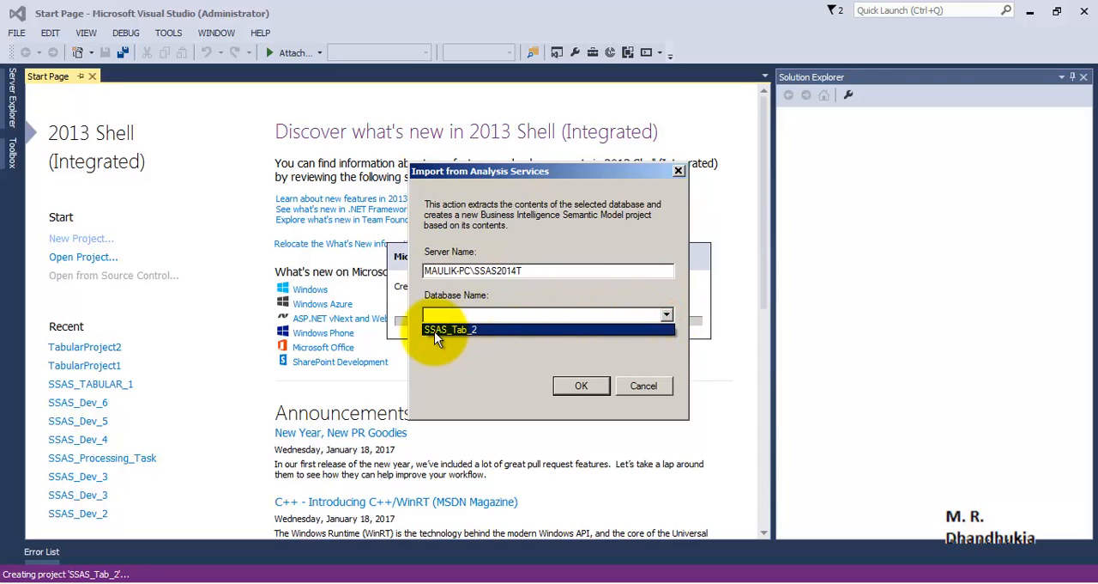
click(437, 330)
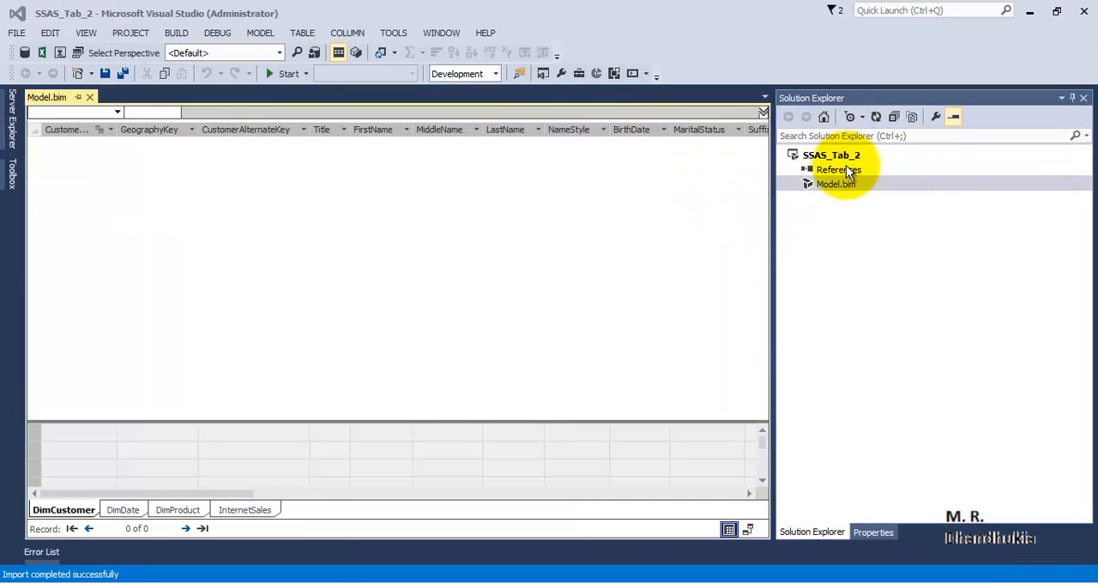
Look through the imported DimCustomer, DimDate, DimProduct and InternetSales tables to check whether they contain any rows.
click(129, 510)
click(187, 509)
click(233, 509)
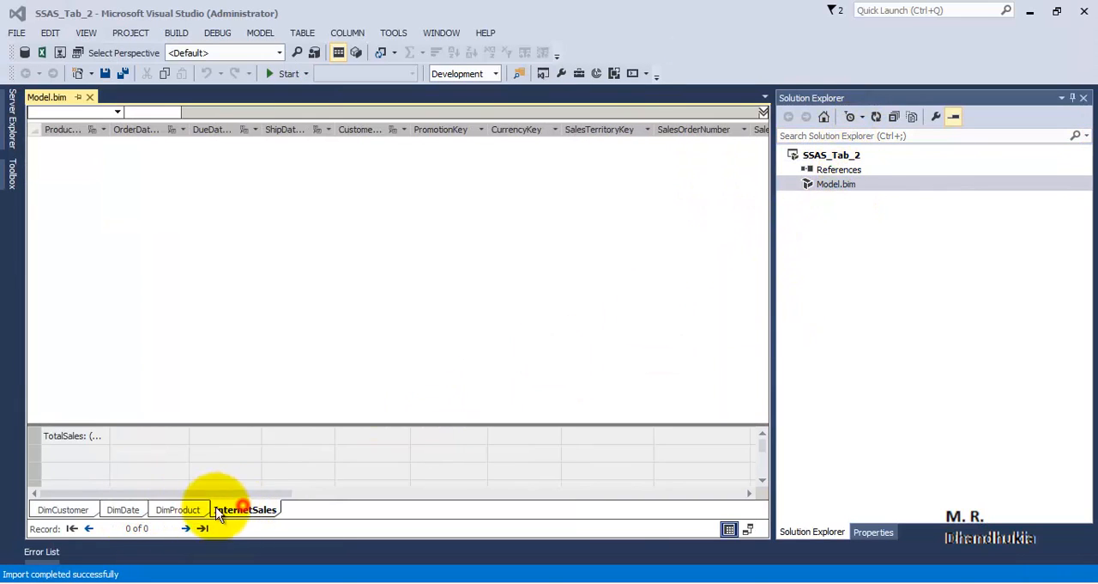
click(179, 510)
click(62, 509)
click(123, 510)
click(182, 510)
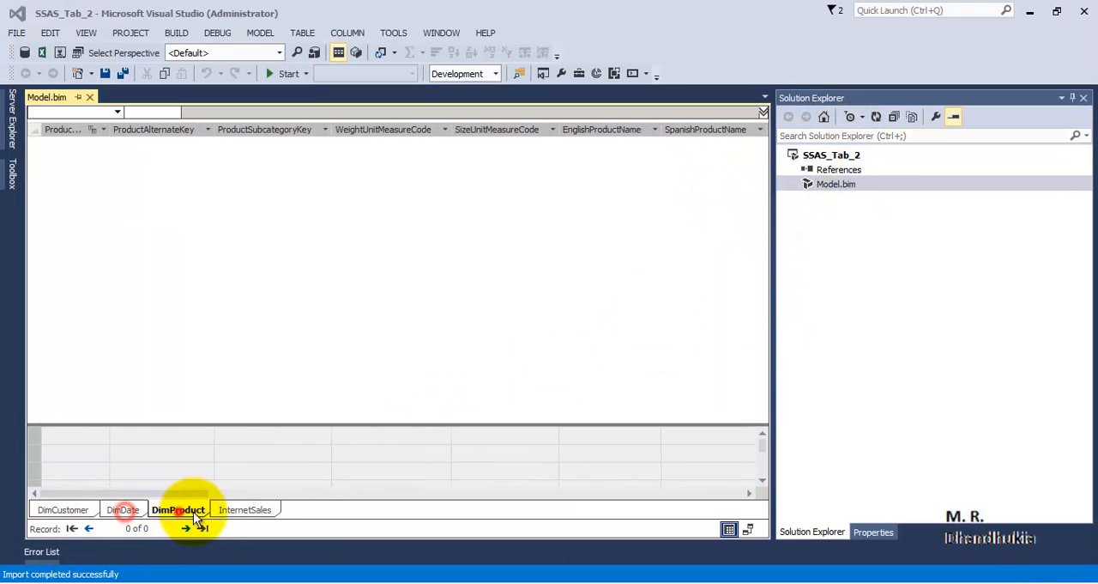
click(245, 510)
click(190, 507)
click(129, 509)
click(65, 509)
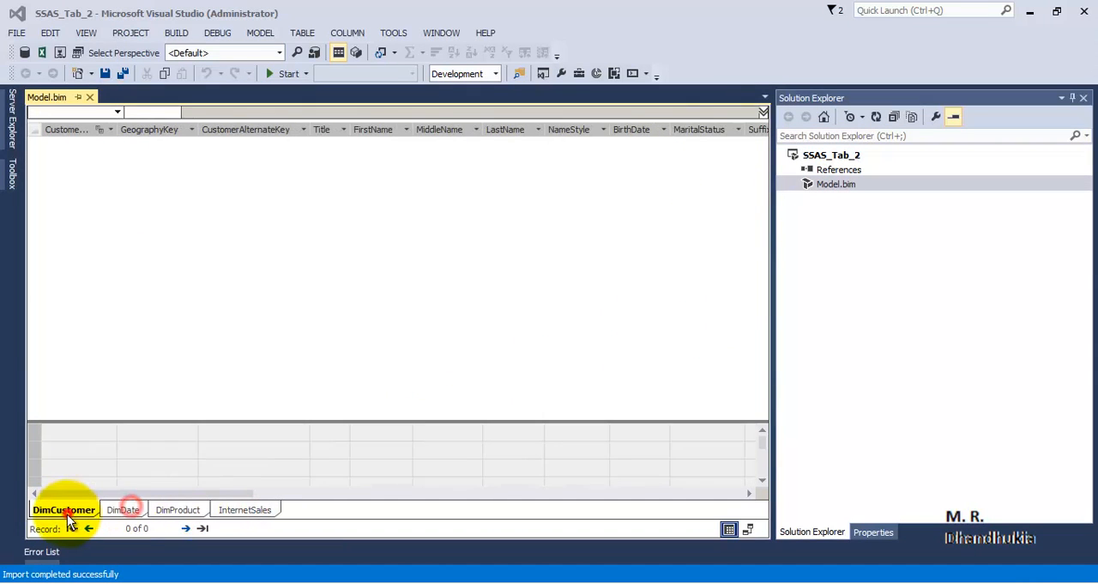
Process the model's existing SQL Server connection to SSAS_DB_SNOWFLAKE to load the table data, and close the connection list.
click(262, 35)
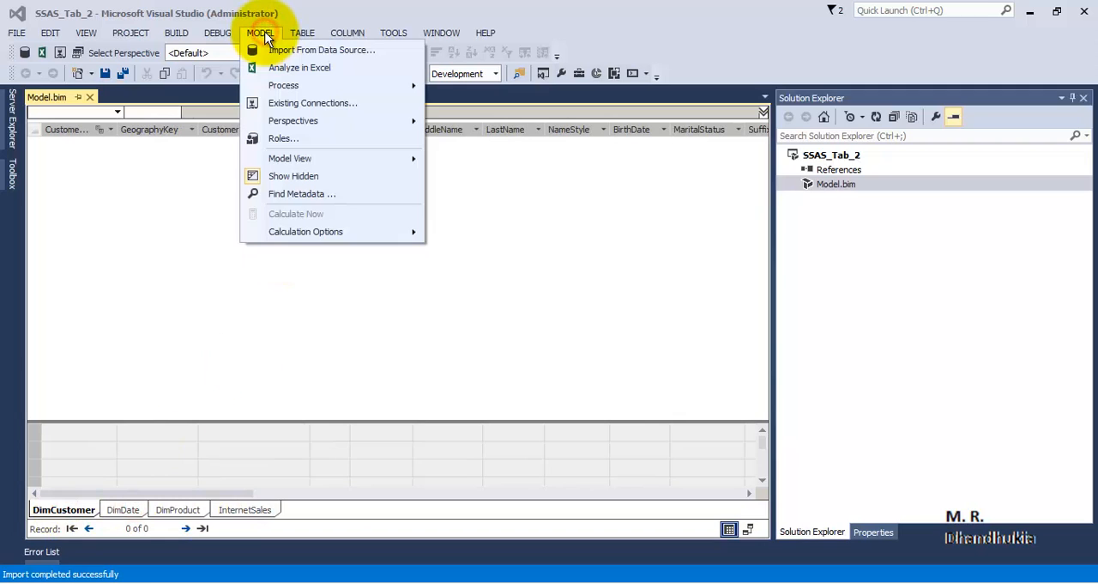
click(353, 103)
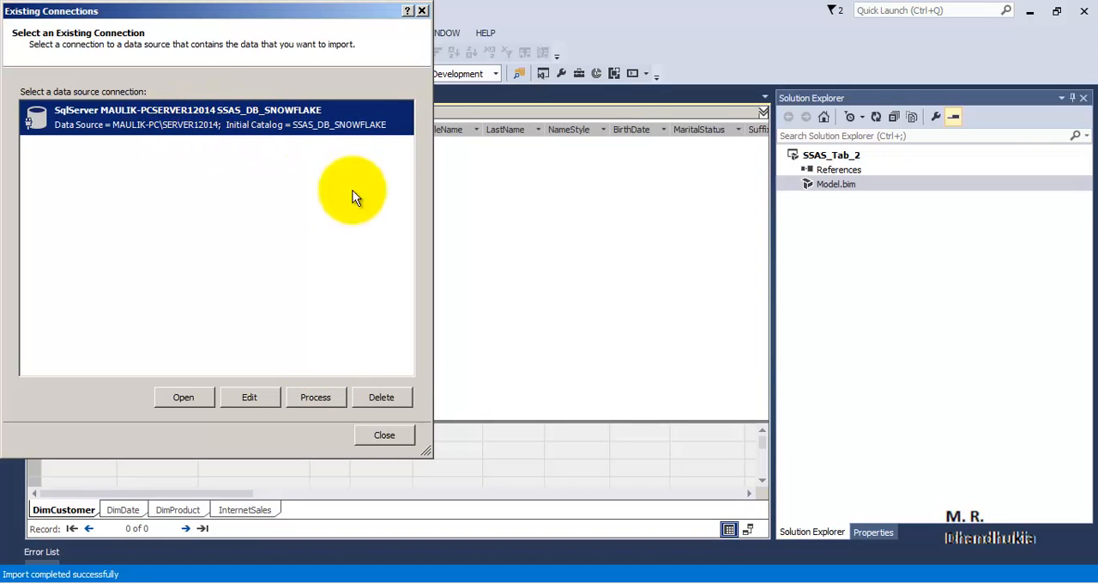
click(316, 398)
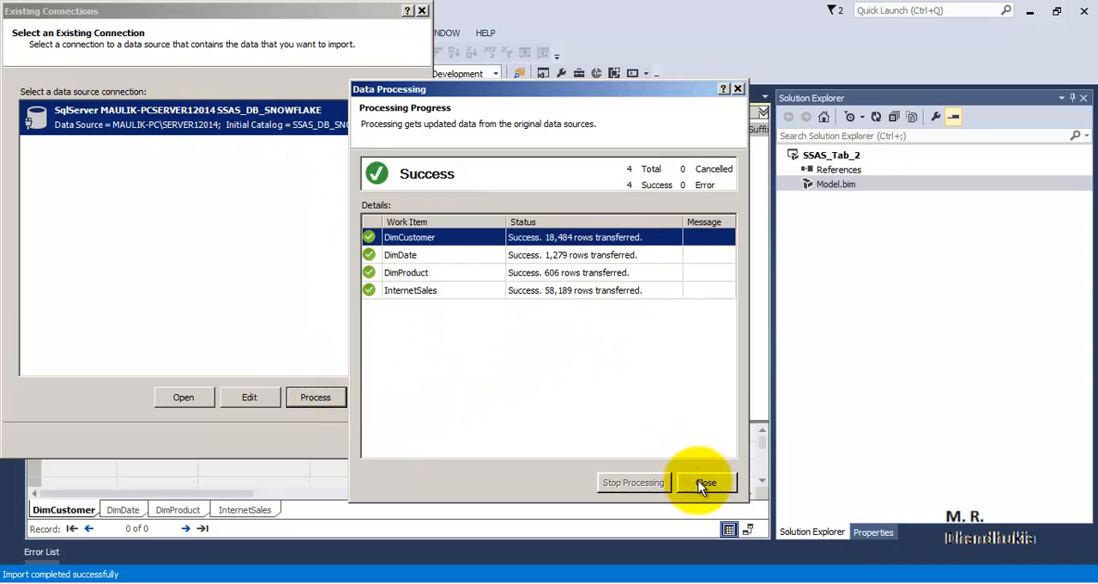
click(704, 483)
click(404, 441)
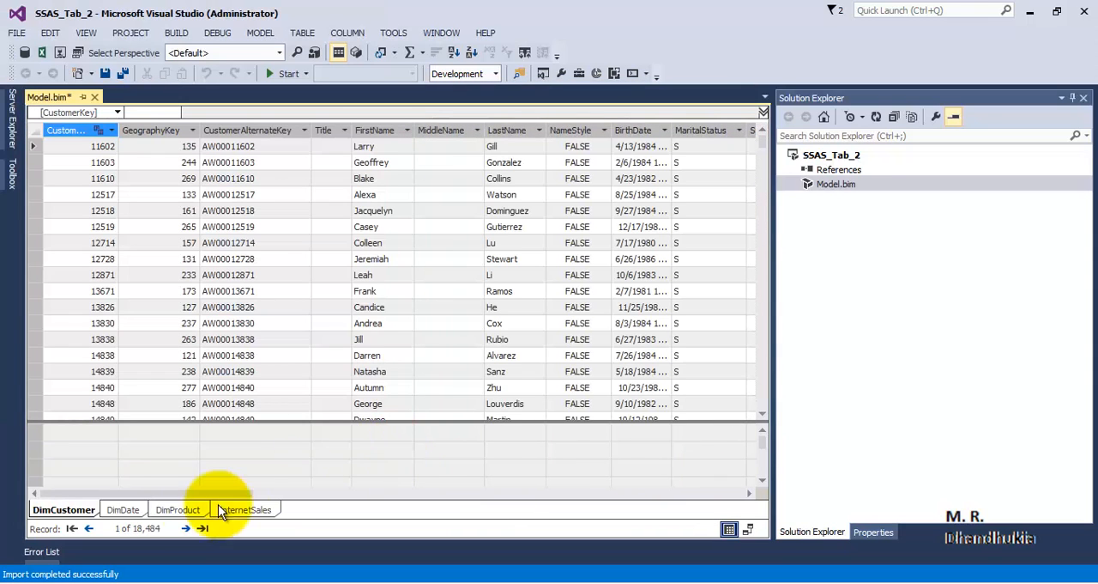
Check the loaded tables, widen InternetSales' ProductKey column to show the full TotalSales measure, and save the project.
click(120, 511)
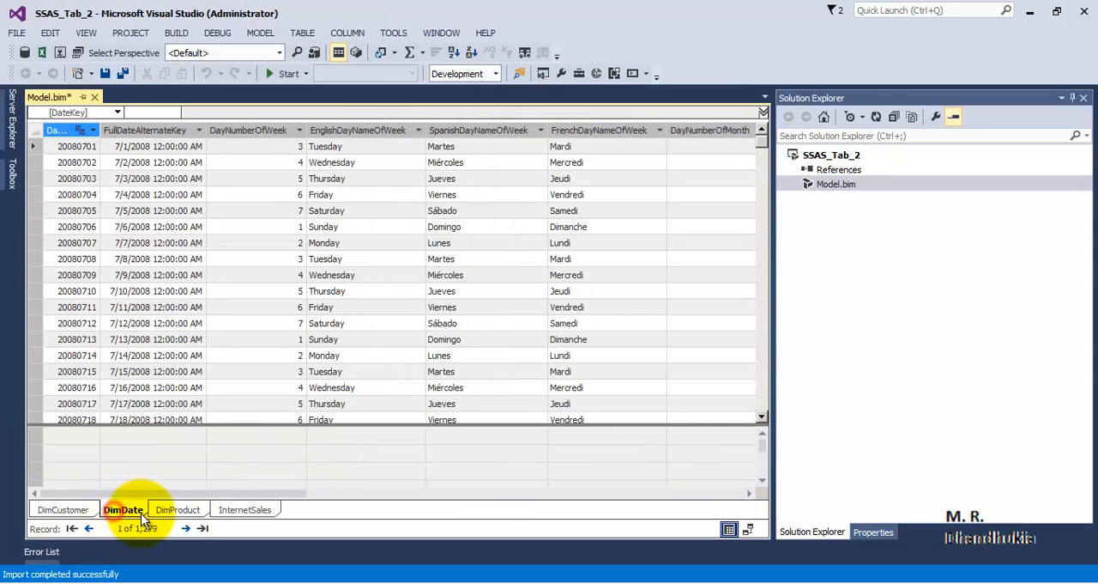
click(178, 510)
click(248, 510)
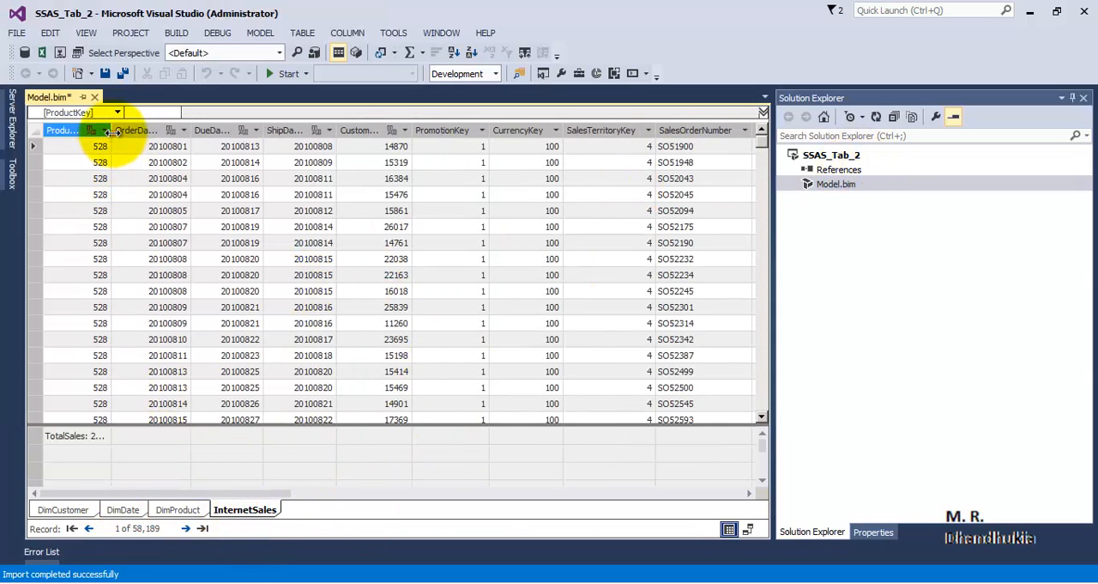
drag(110, 130, 155, 159)
click(112, 437)
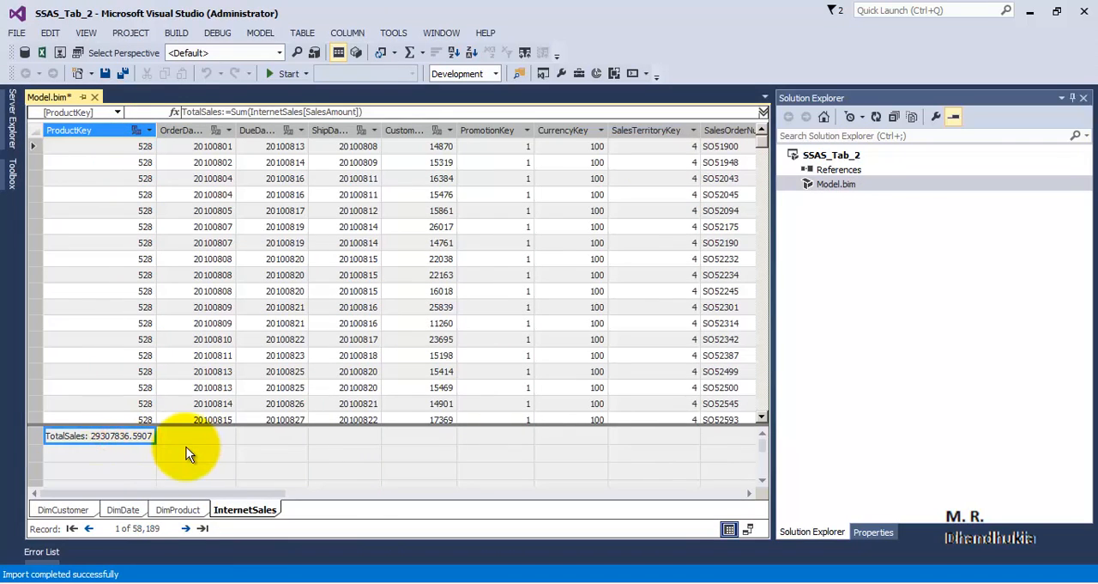
click(123, 72)
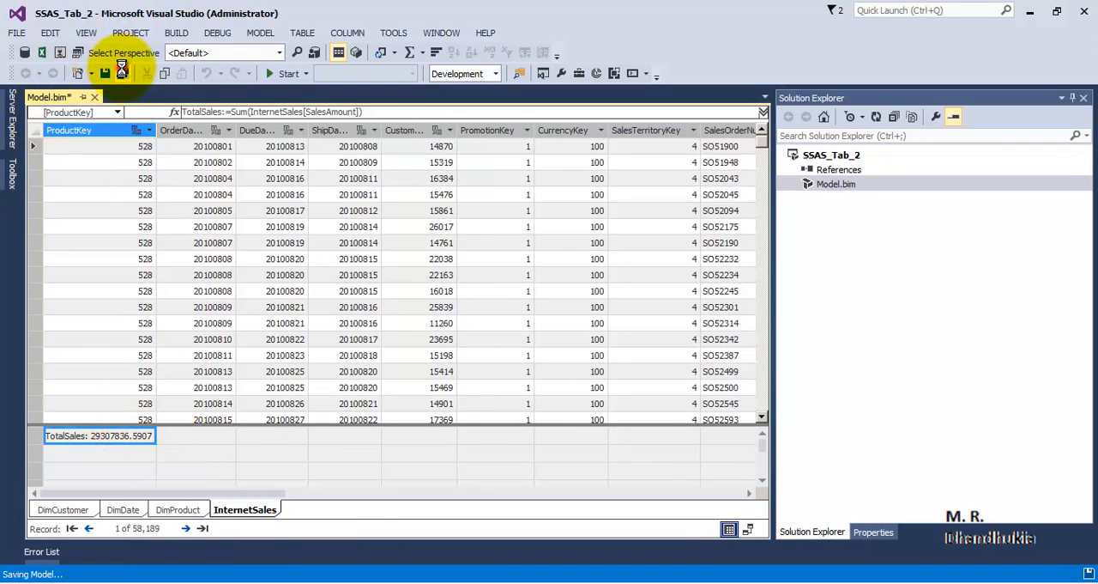
Below TotalSales in InternetSales, add the measure AvgSales:=AVERAGE(InternetSales[SalesAmount]).
click(88, 453)
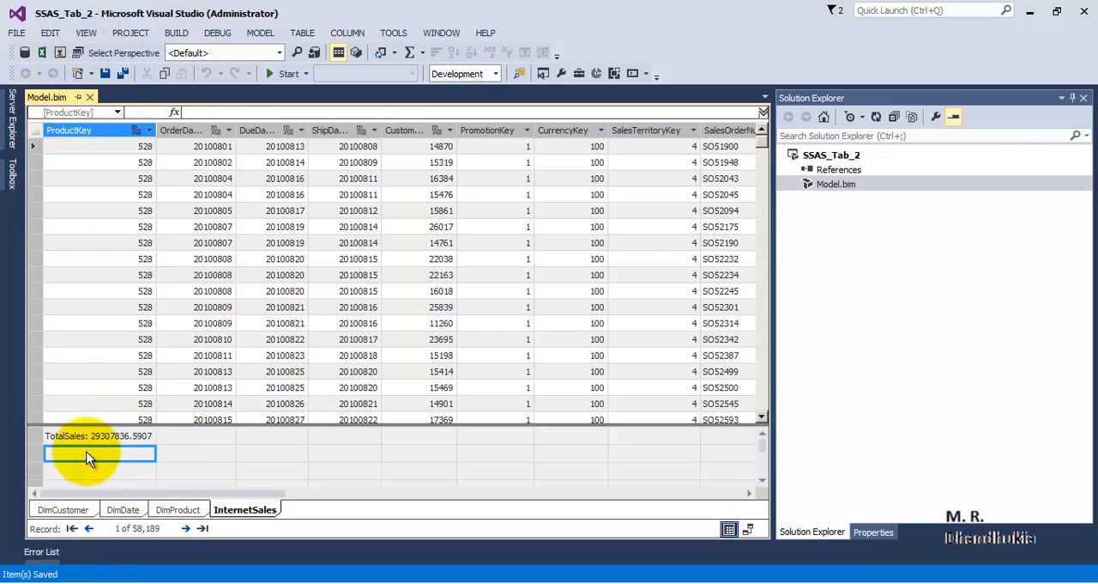
text(AvgSale)
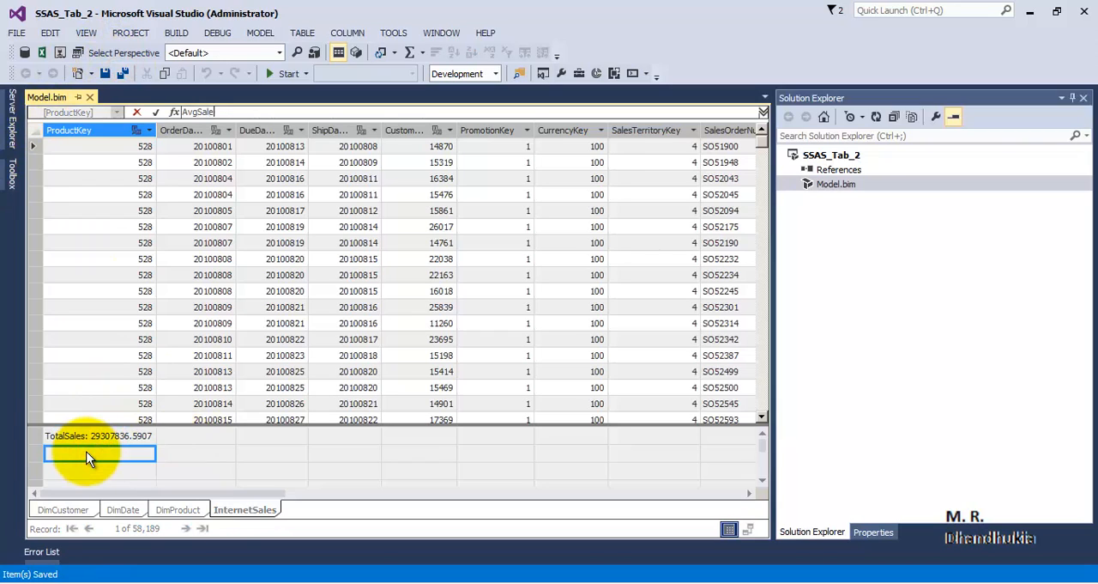
text(s:=)
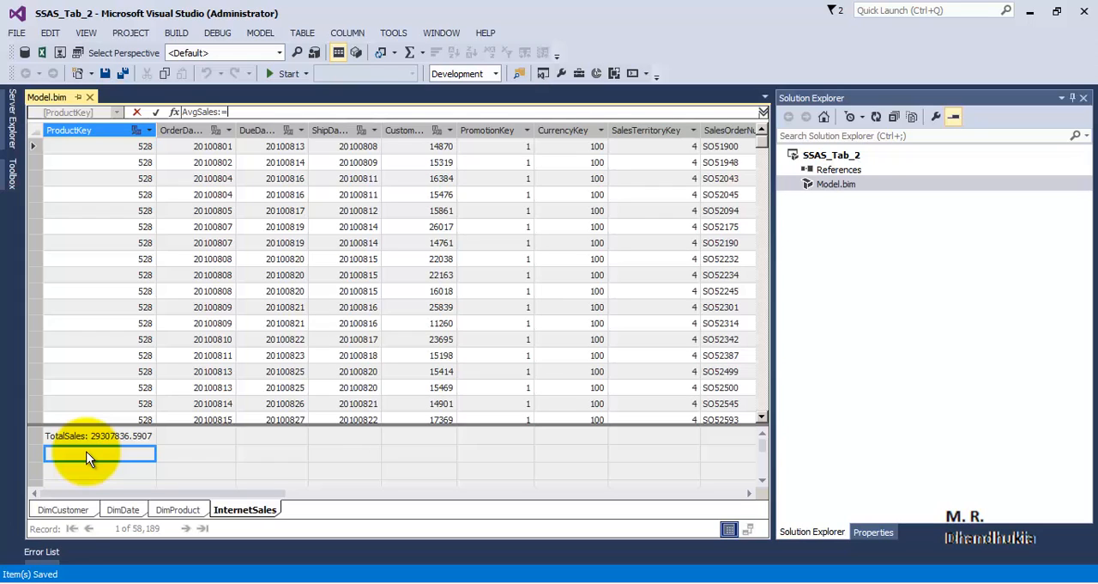
text(AVERAGE()
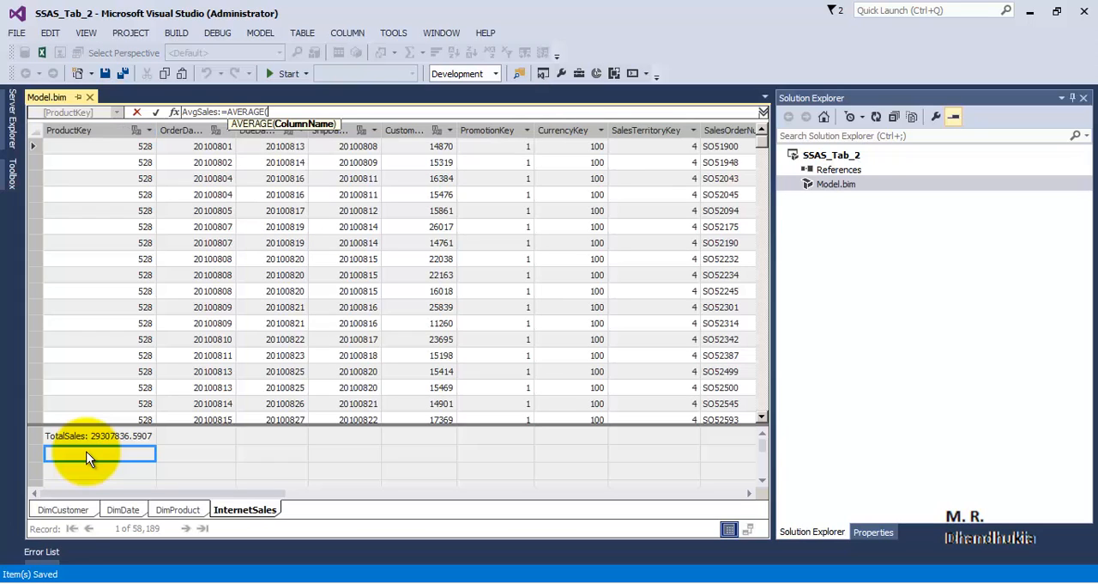
text(in)
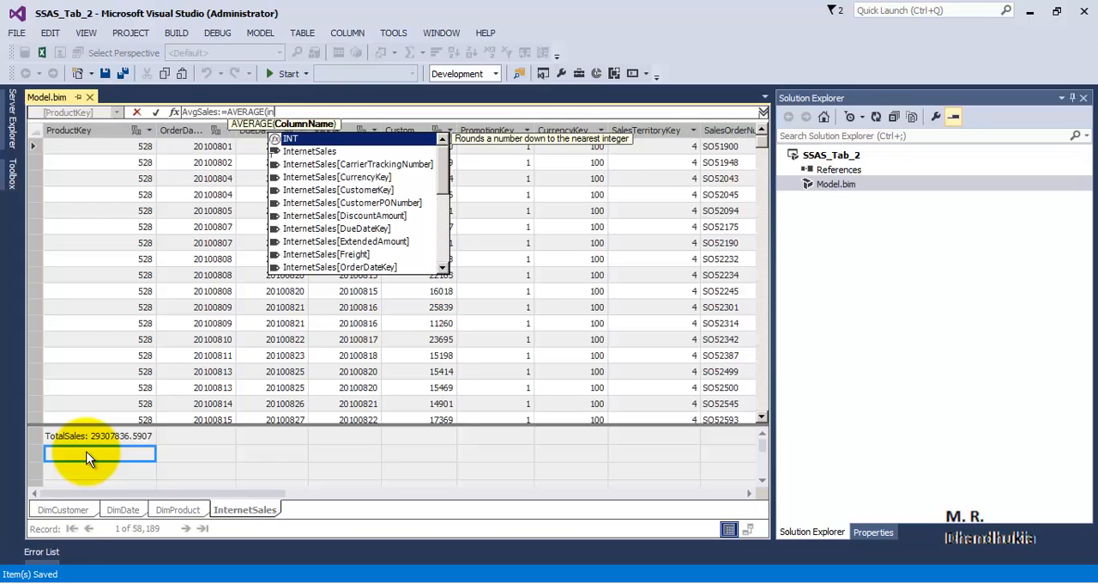
text(ter)
key(Tab)
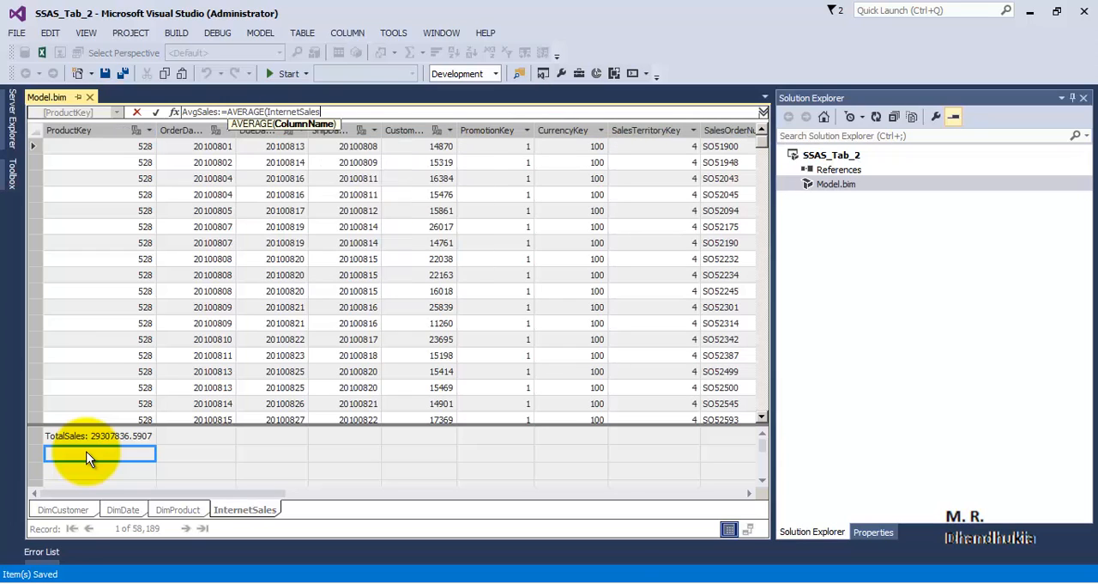
text([)
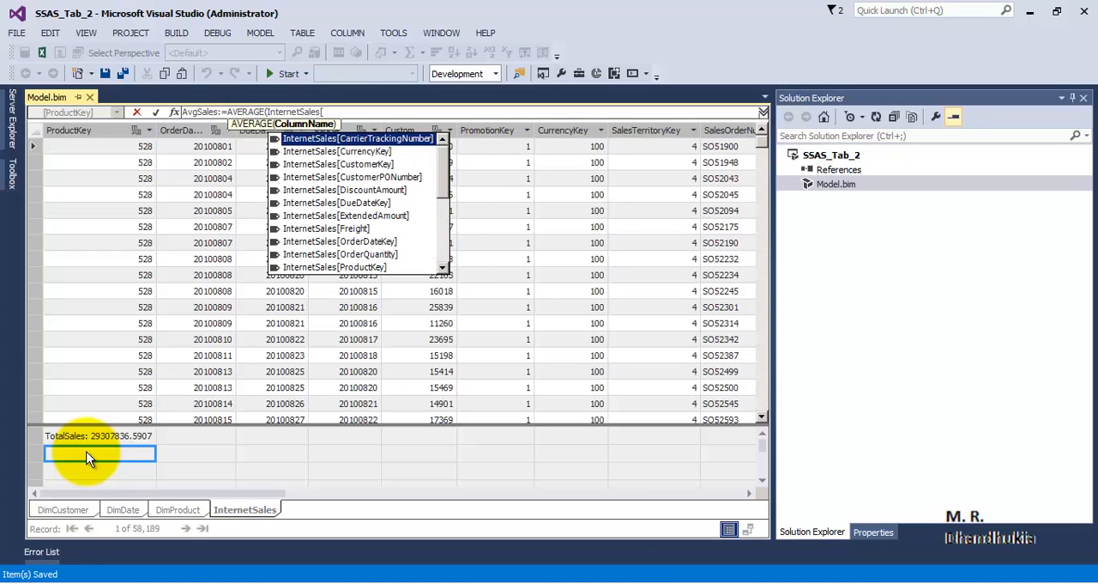
text(Sales)
key(Tab)
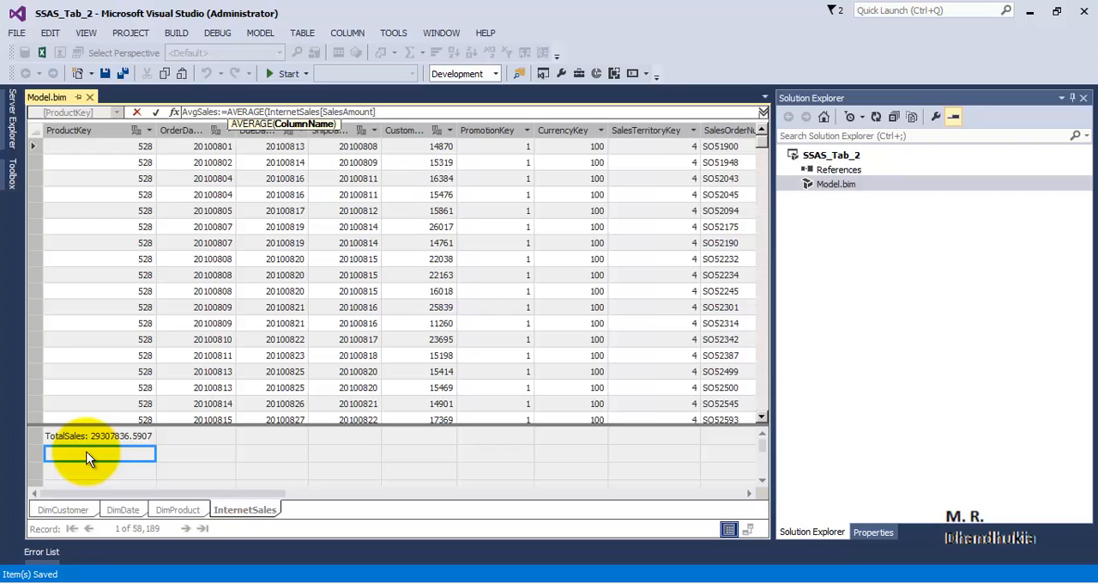
text())
key(Return)
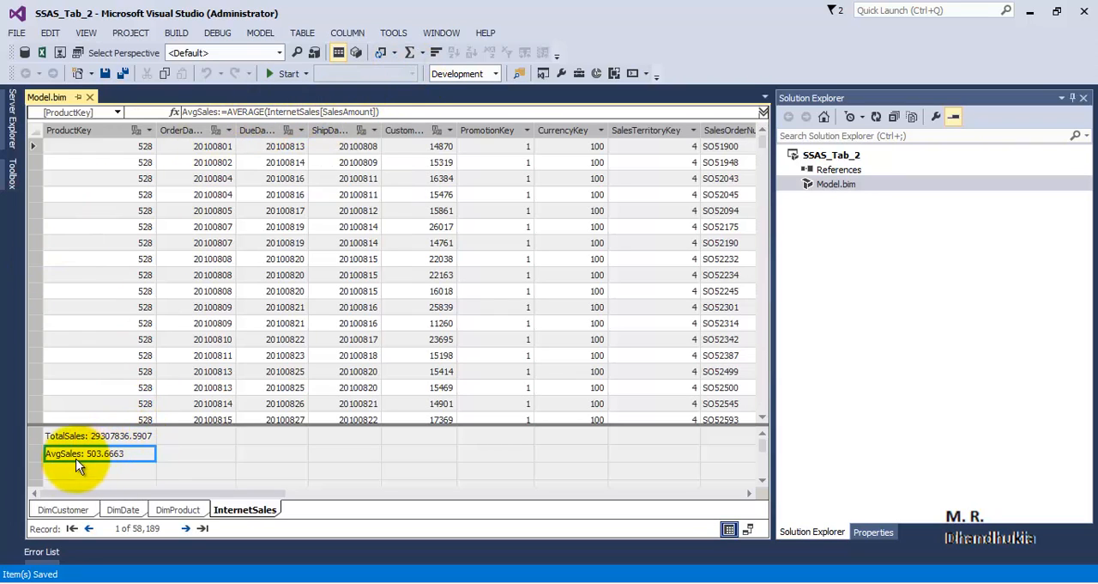
Select the new AvgSales measure to check it, and save the model.
click(149, 454)
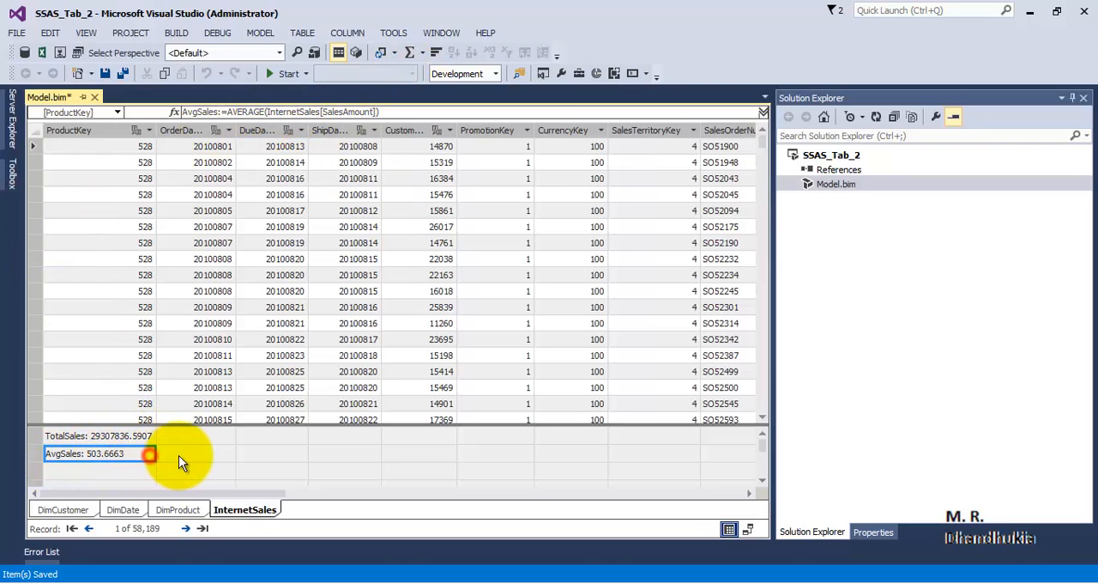
click(177, 453)
click(129, 455)
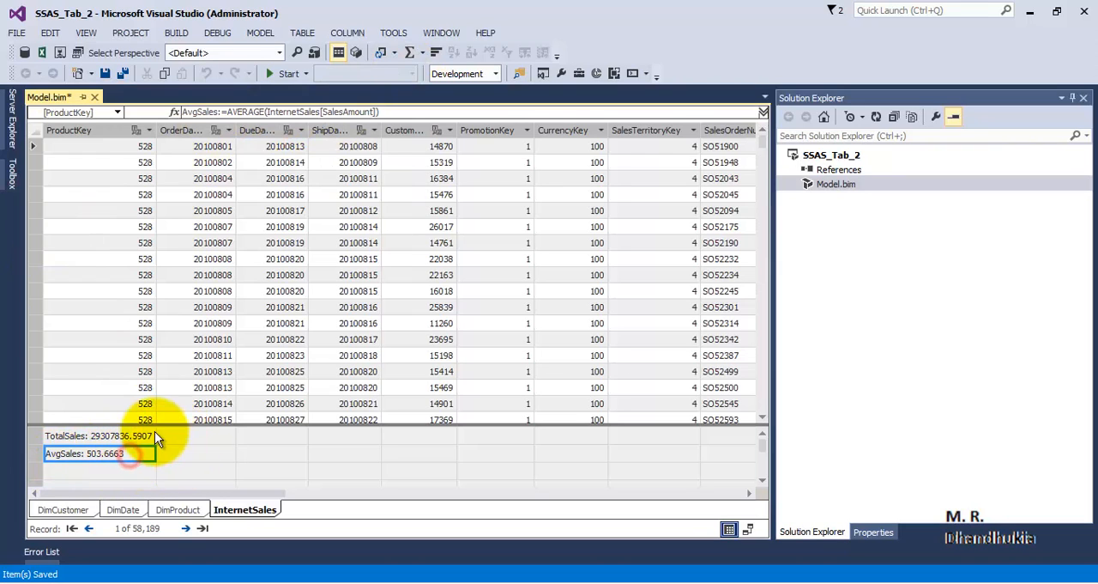
click(120, 74)
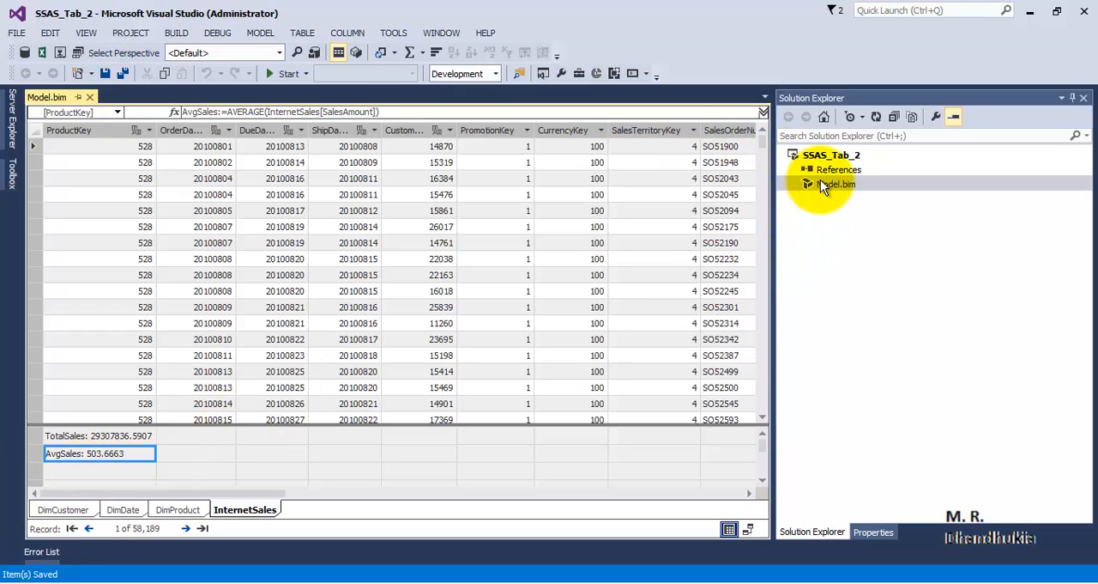
Open the SSAS_Tab_2 project's deployment properties and compare the target database name with the database in Management Studio.
right_click(817, 157)
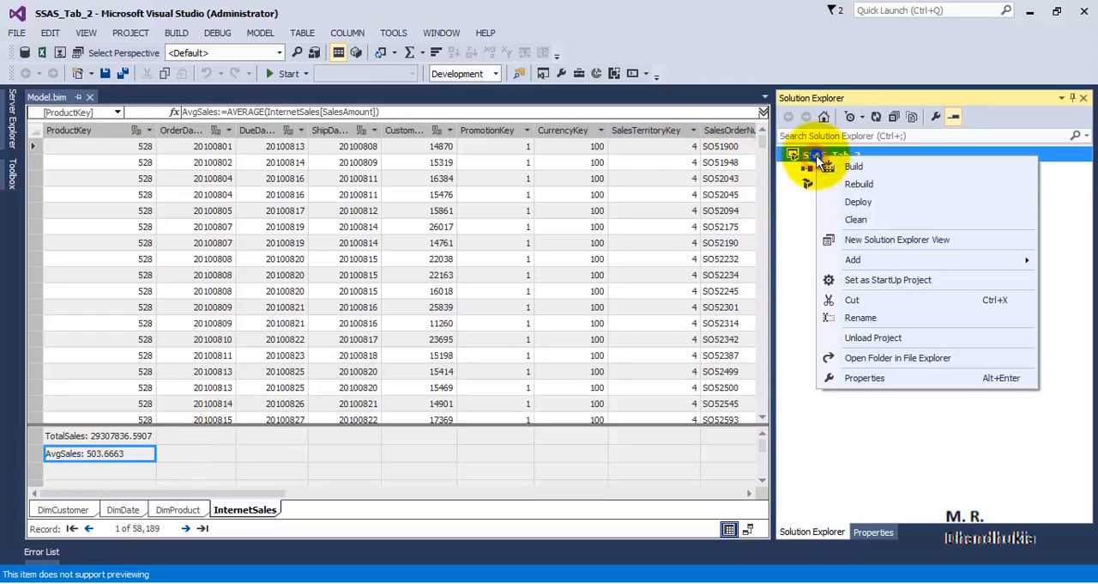
click(848, 378)
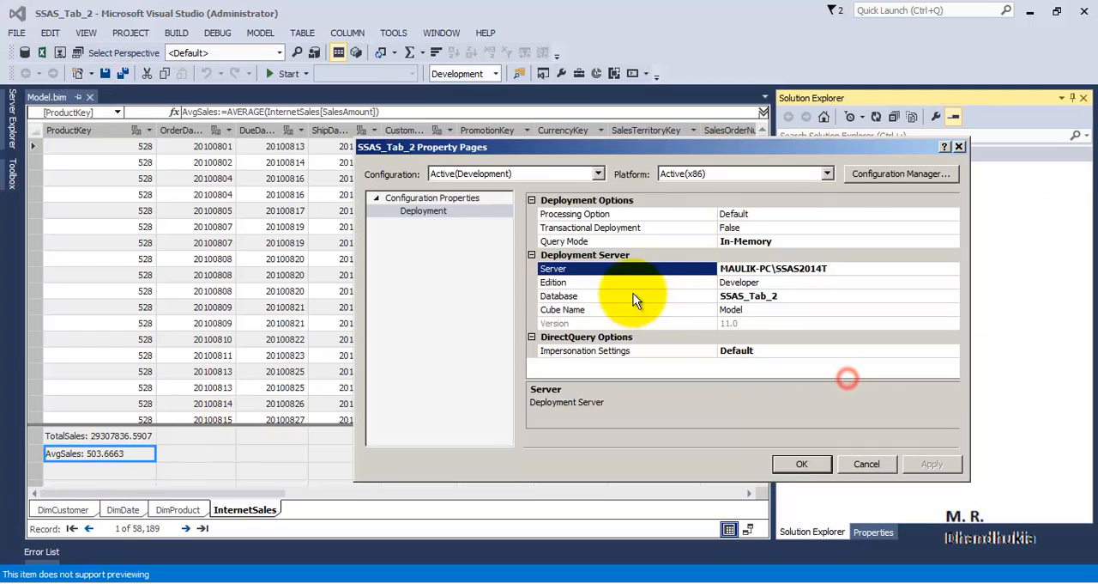
click(764, 296)
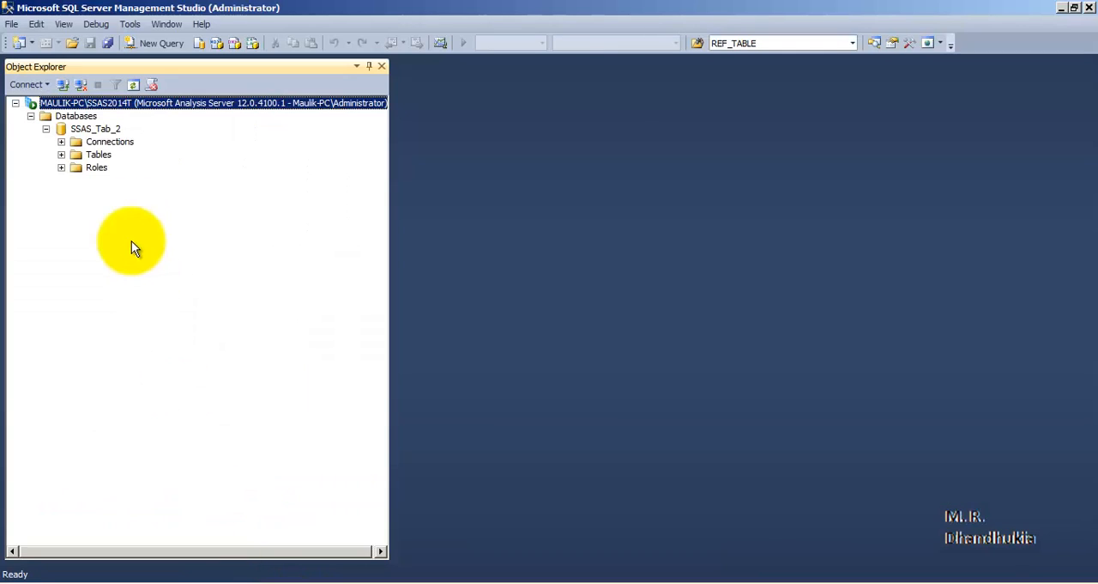
click(96, 129)
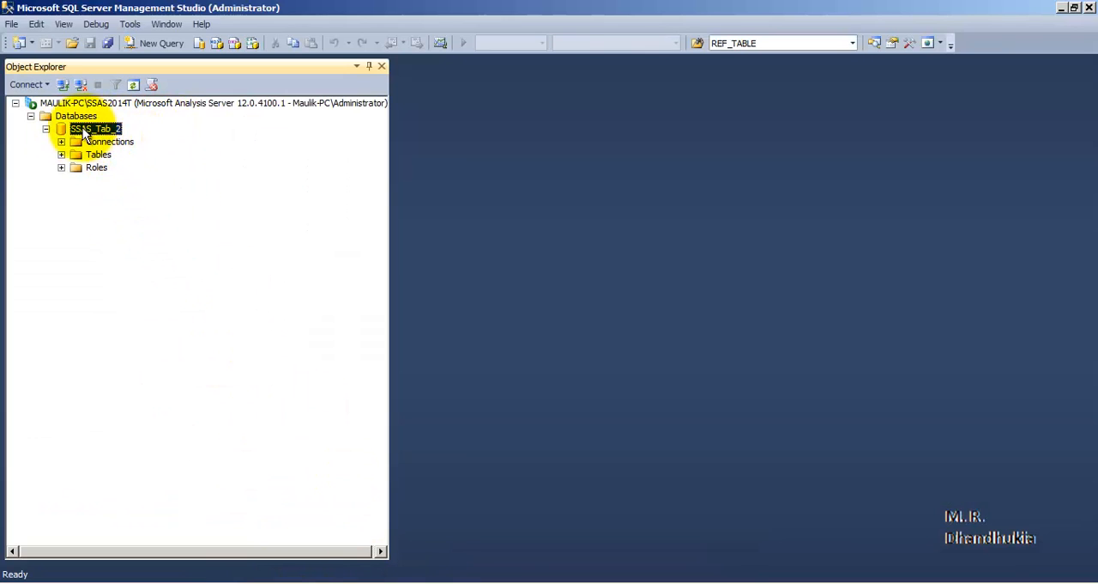
Return to Visual Studio, review the Processing Option and Server deployment settings, and accept the project properties.
click(438, 580)
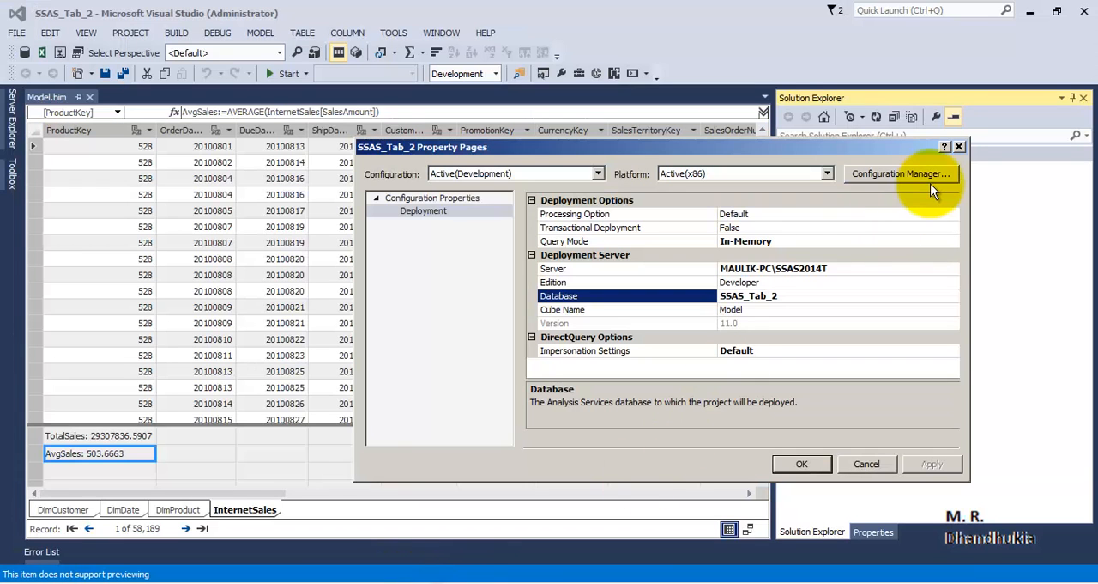
mouse_move(794, 147)
mouse_down()
mouse_move(853, 193)
mouse_move(756, 126)
mouse_up()
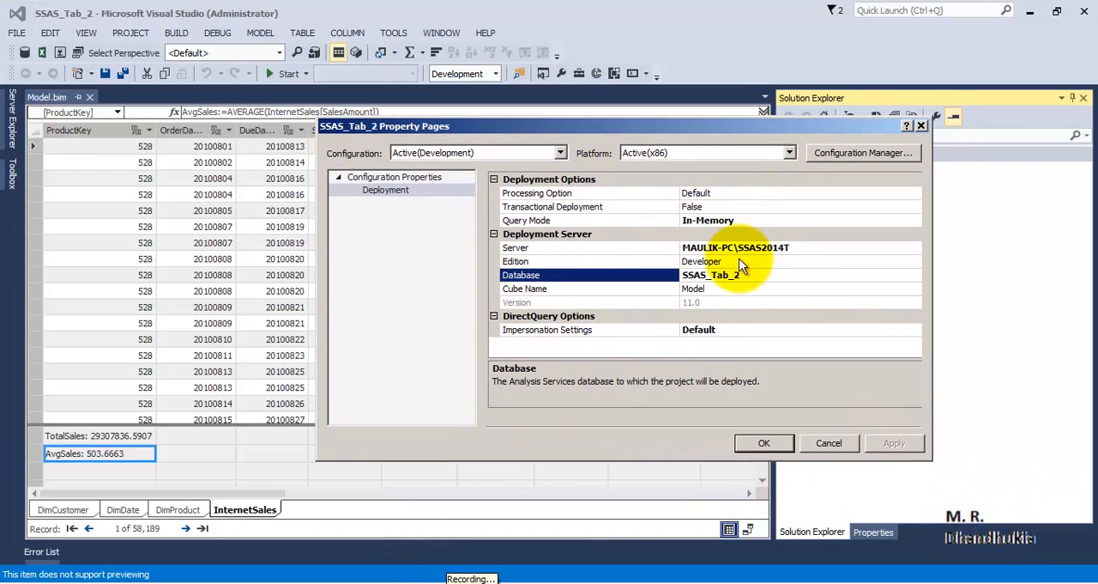
click(708, 192)
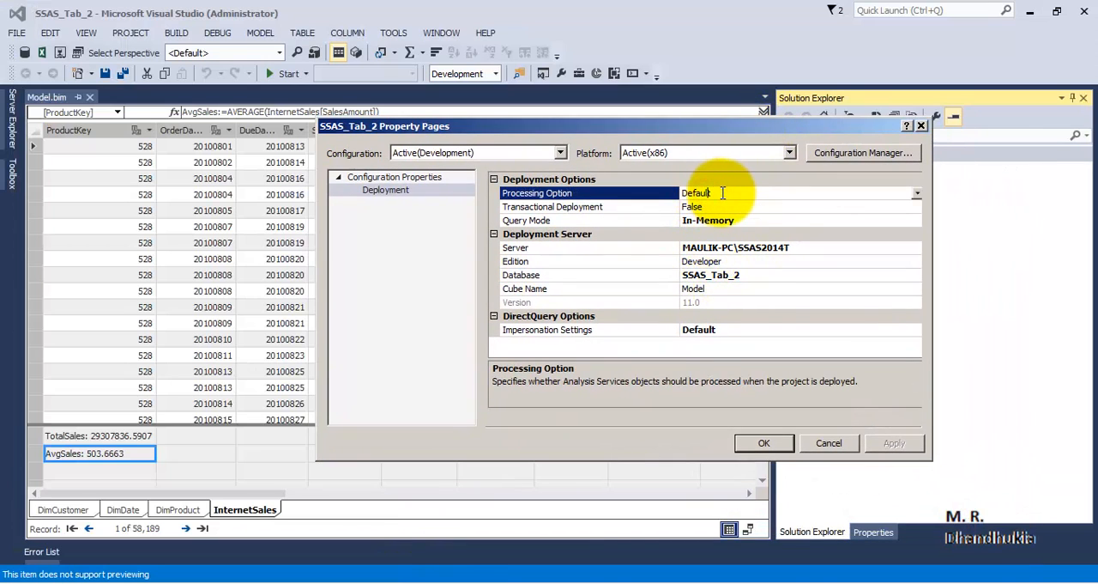
click(708, 193)
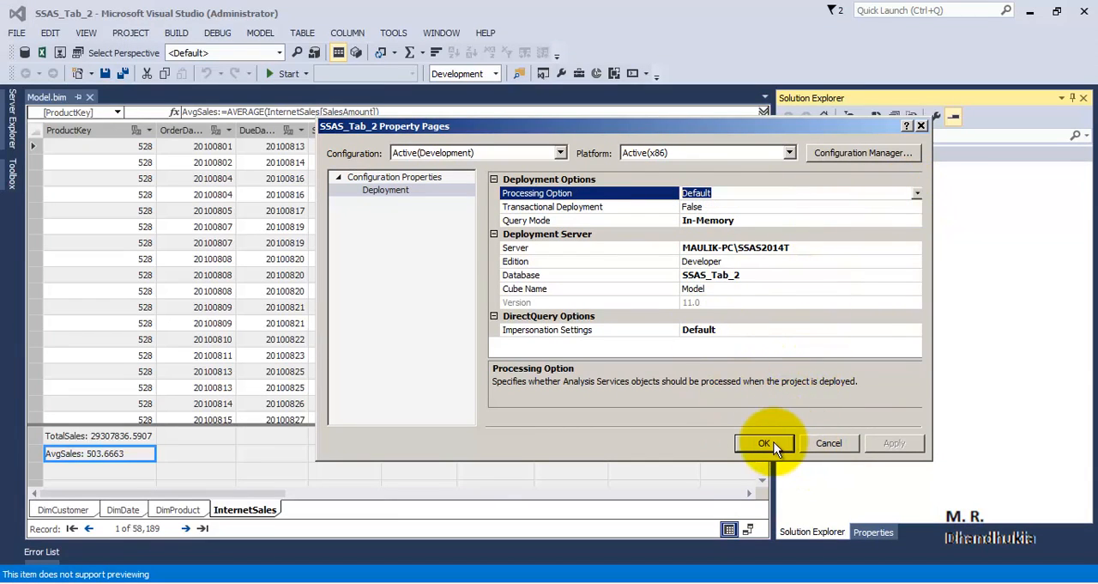
click(790, 247)
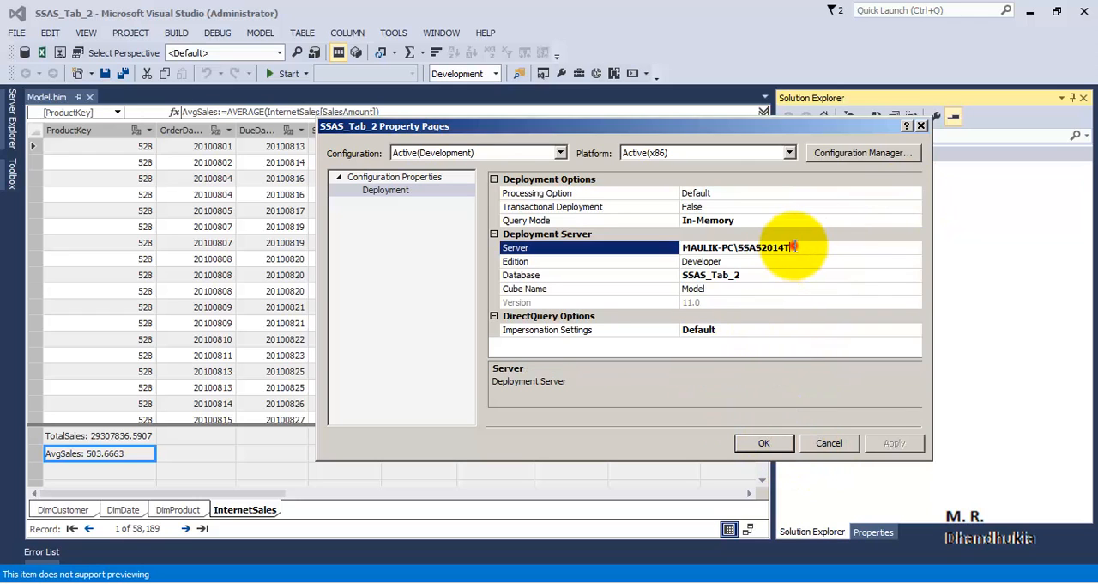
click(763, 443)
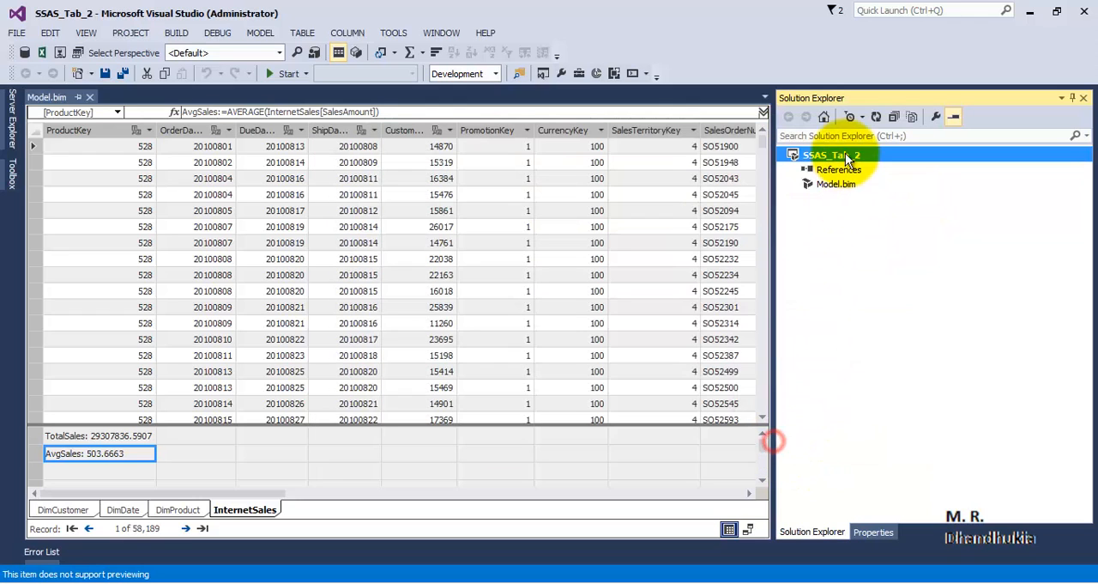
Deploy the SSAS_Tab_2 project to the Analysis Services server and close the deployment report.
right_click(844, 153)
click(875, 200)
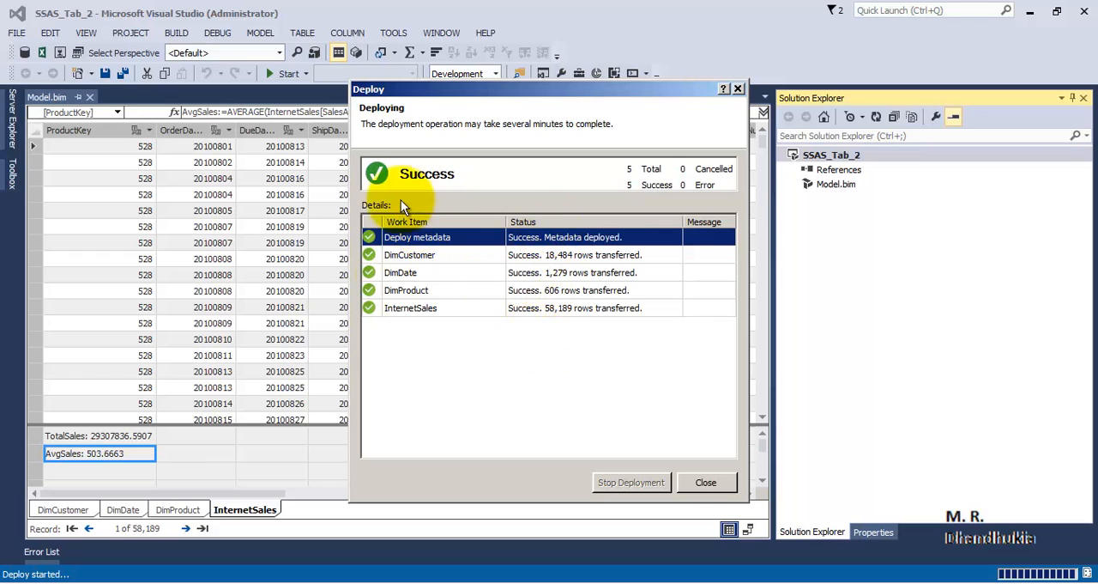
click(706, 482)
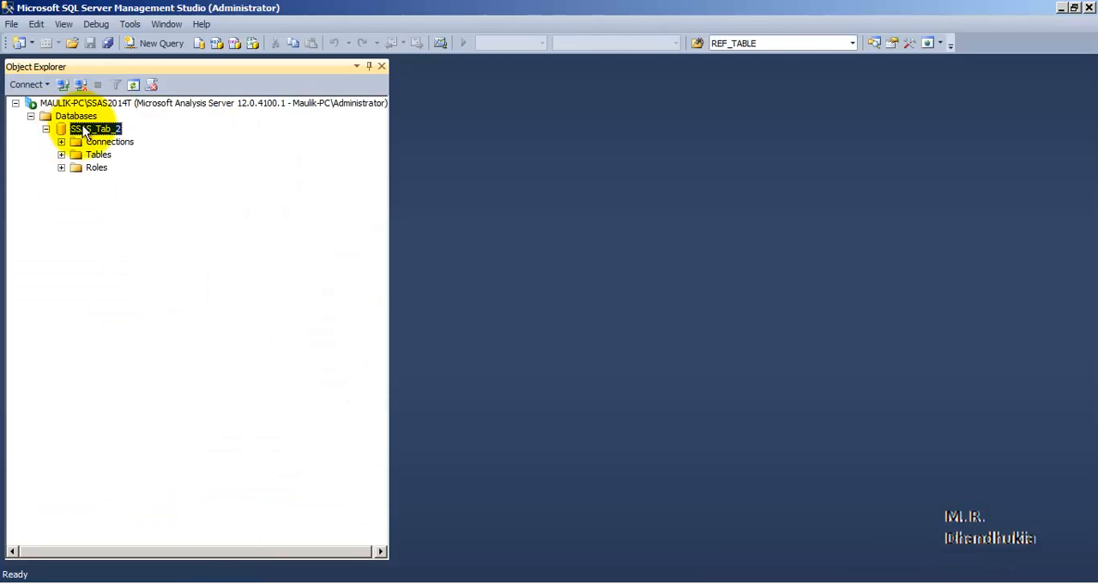
Switch to Management Studio, browse the SSAS_Tab_2 database, and expand the InternetSales measures to inspect AvgSales and TotalSales.
right_click(82, 131)
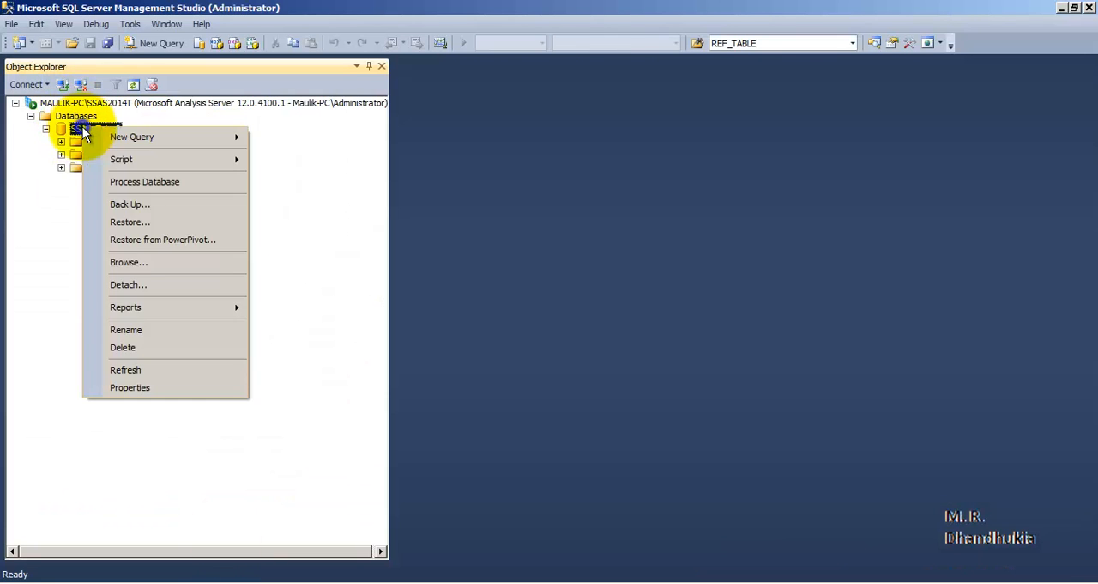
click(115, 261)
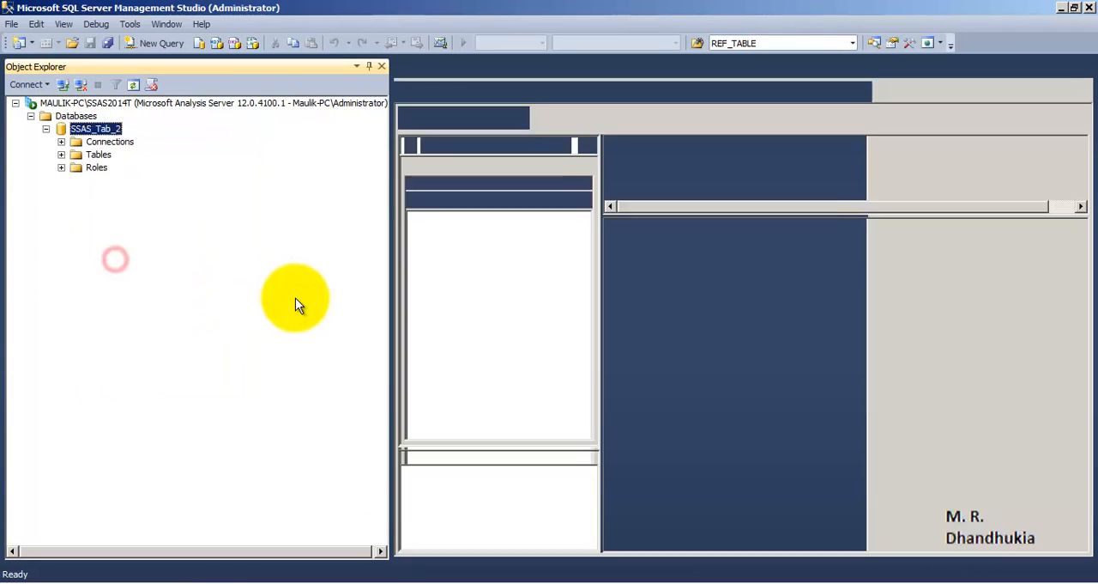
click(417, 231)
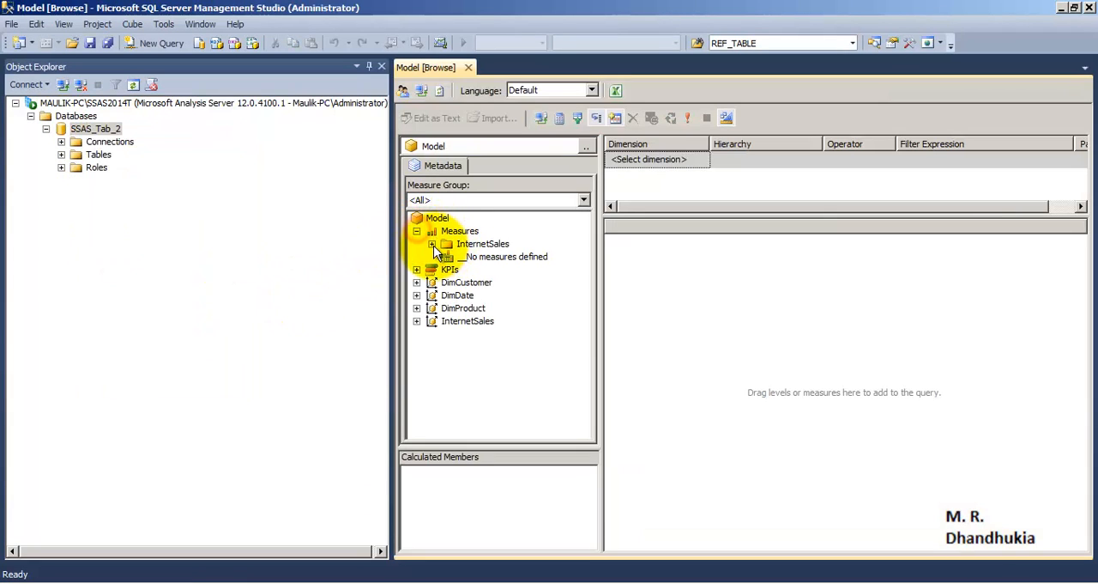
click(432, 245)
click(497, 270)
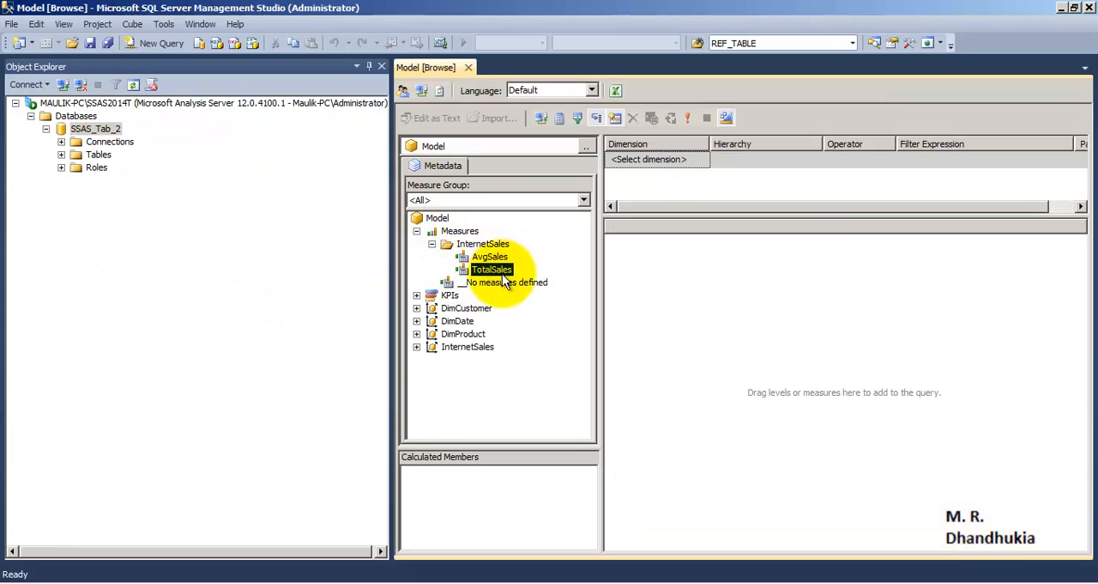
click(496, 256)
Add the TotalSales and AvgSales measures to the browse query and widen their result columns.
drag(494, 270, 629, 266)
drag(490, 256, 687, 225)
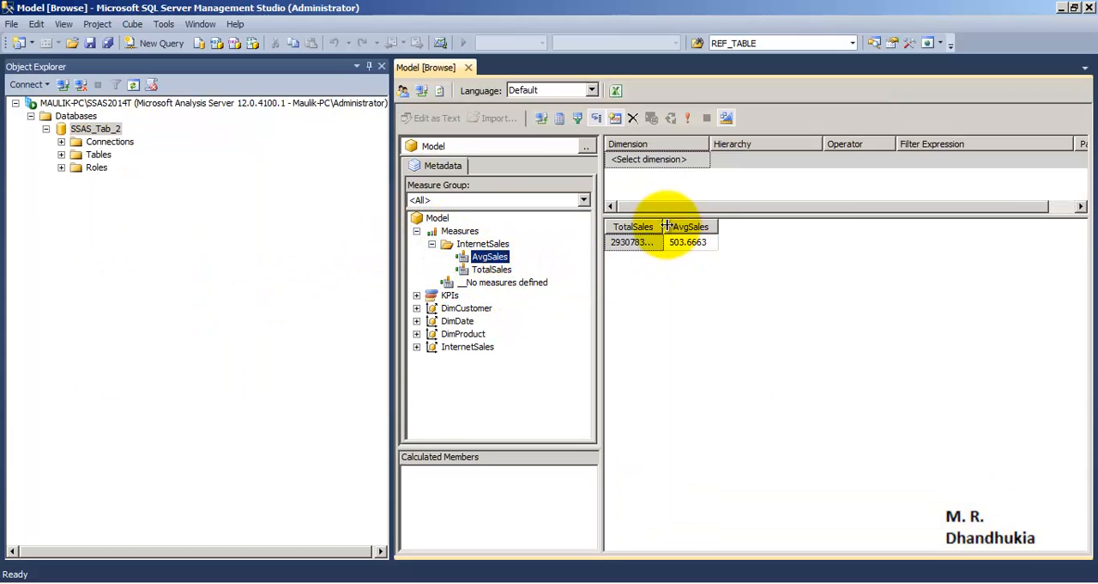
drag(778, 220, 891, 225)
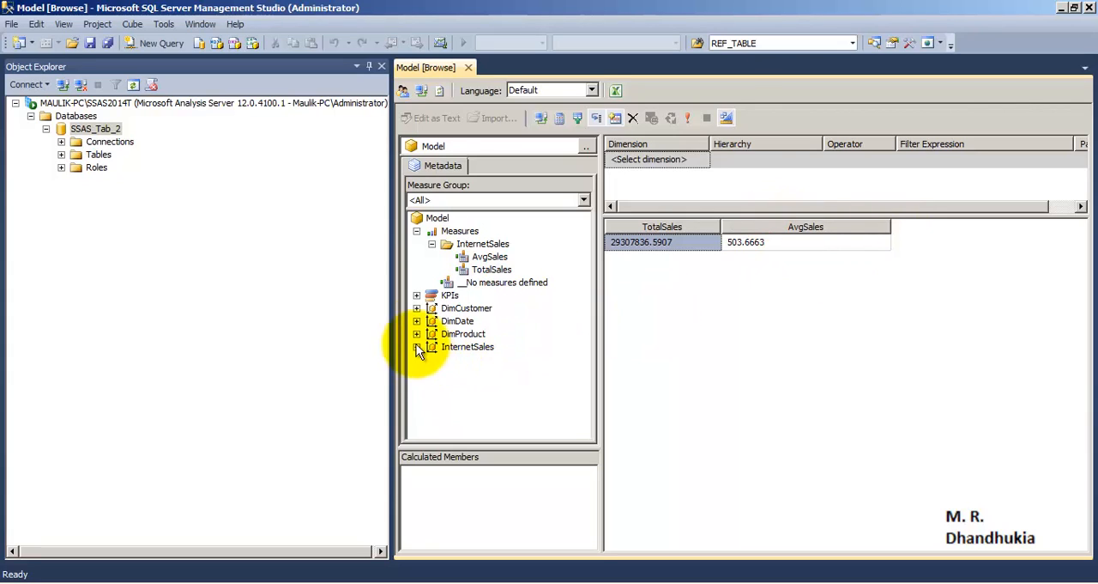
Break the measures down by DimCustomer Gender and MaritalStatus with widened measure columns, and return to Visual Studio.
click(416, 308)
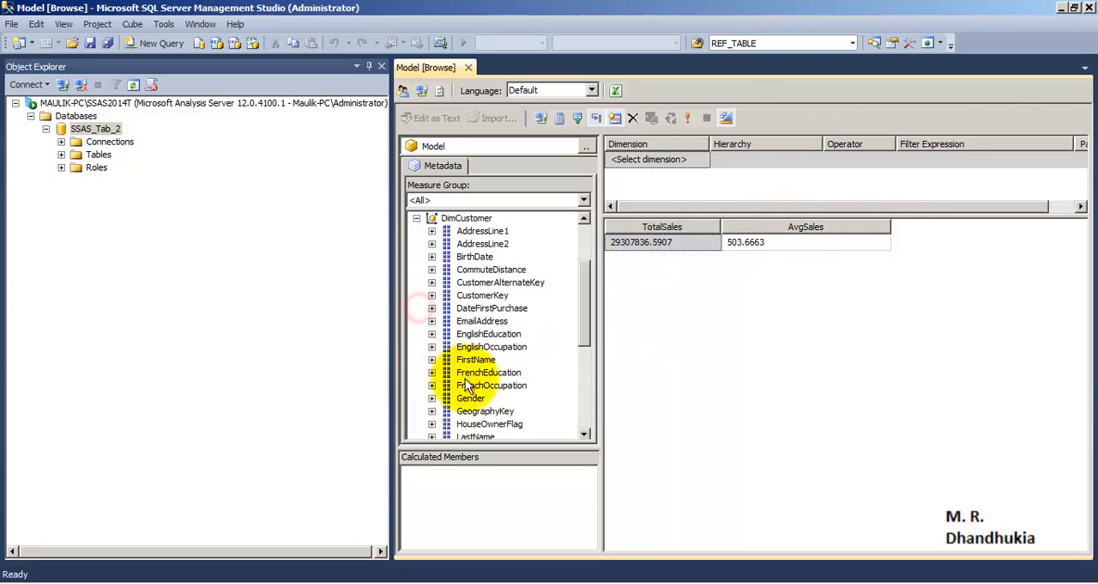
drag(478, 397, 629, 284)
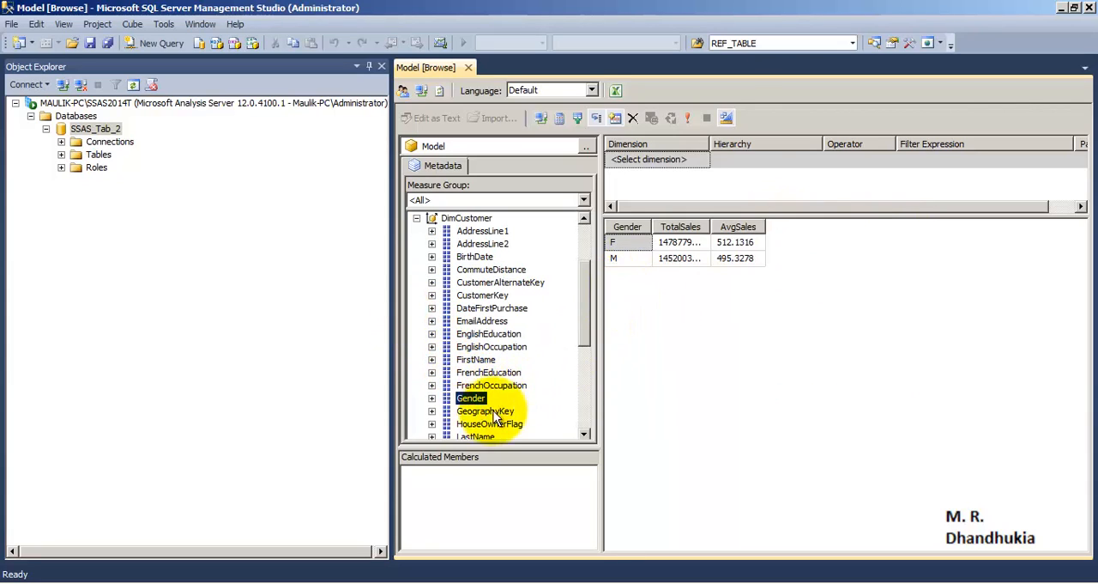
scroll(493, 410, down, 3)
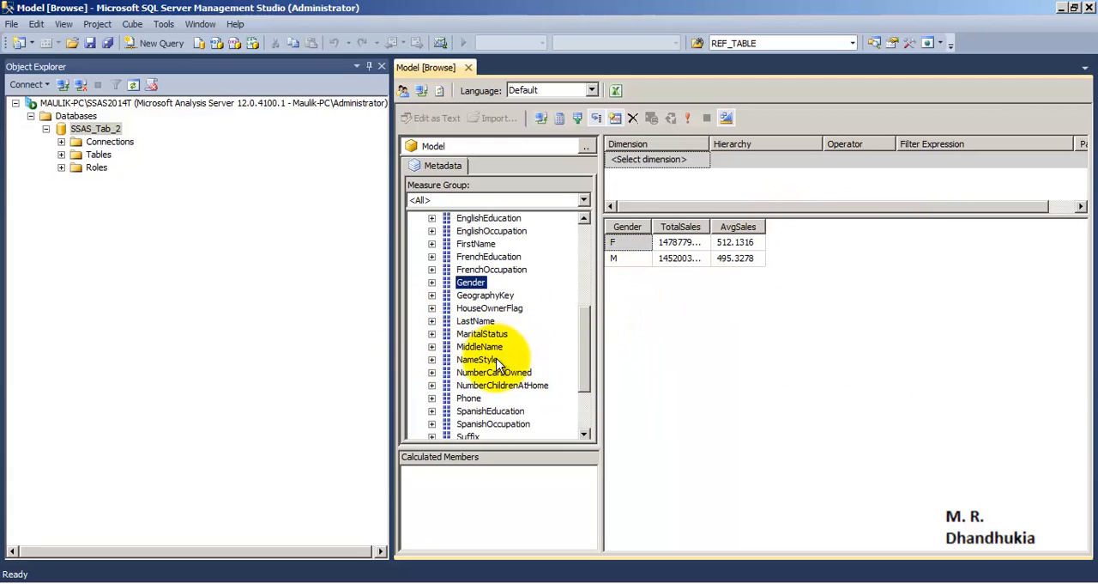
drag(483, 334, 681, 272)
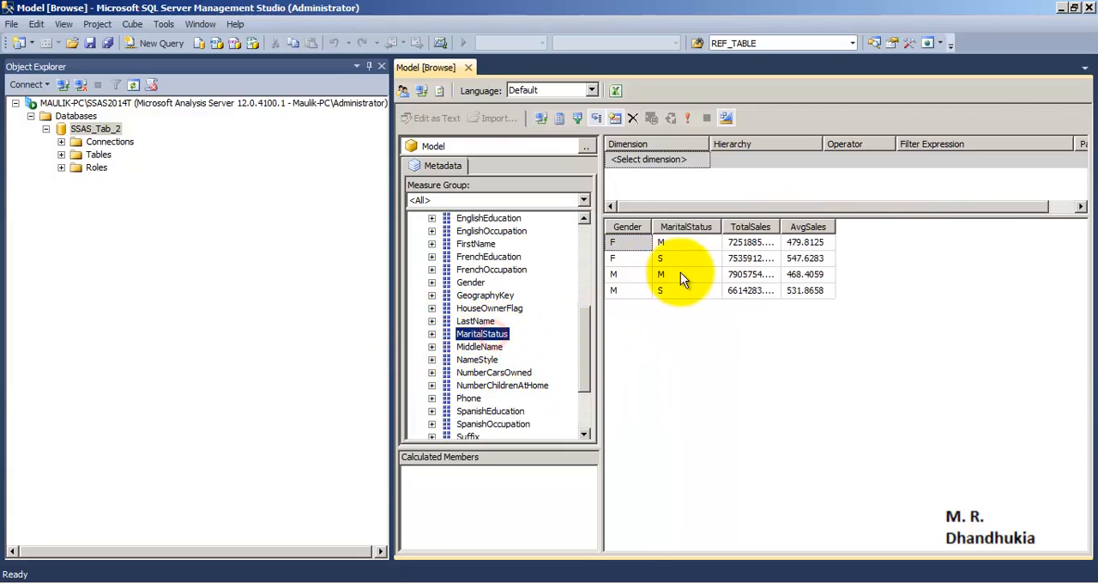
drag(781, 227, 905, 225)
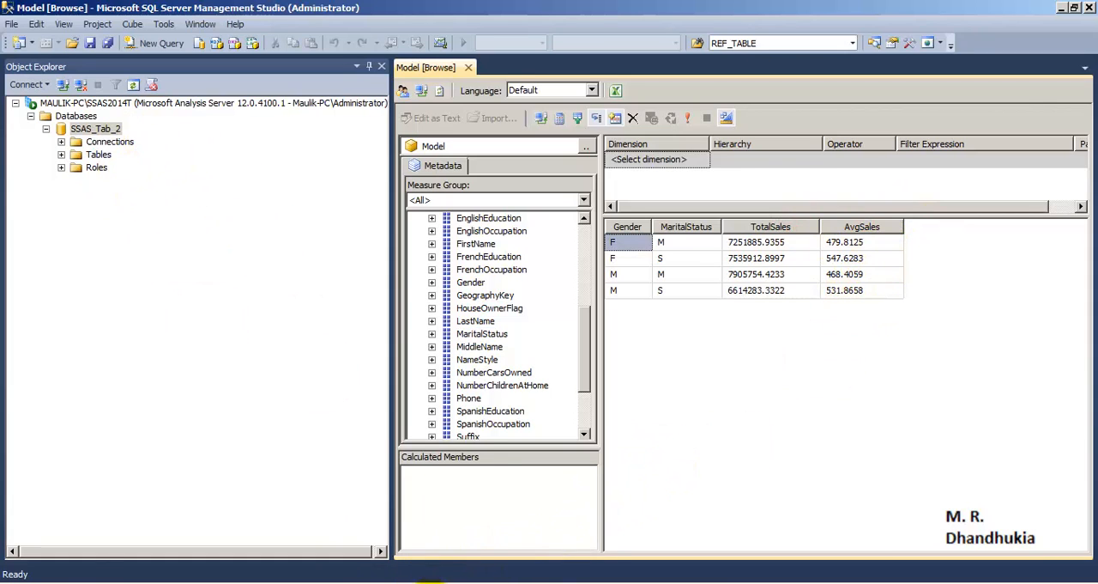
click(380, 583)
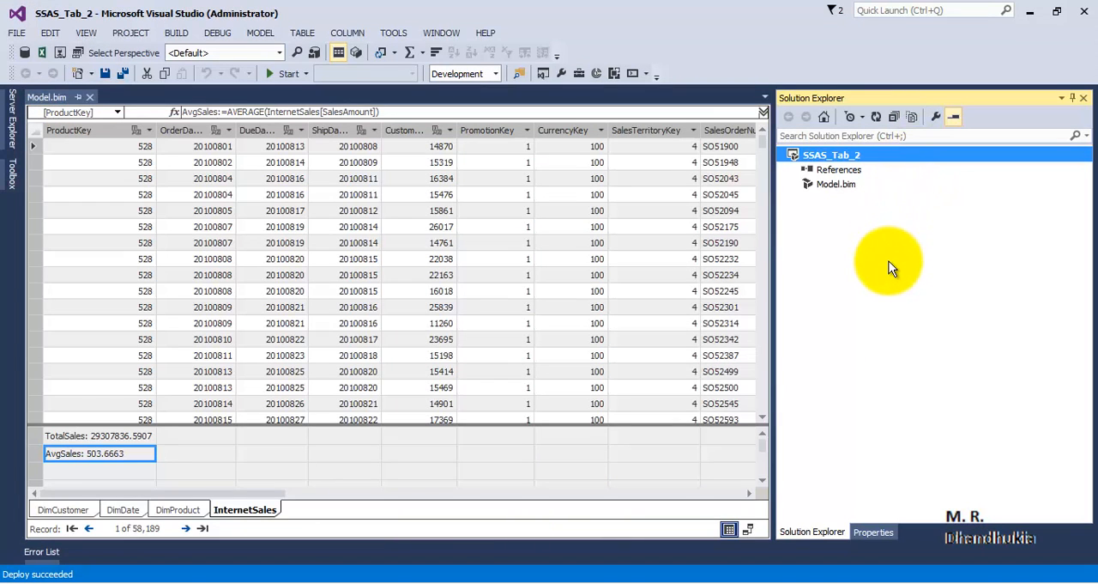